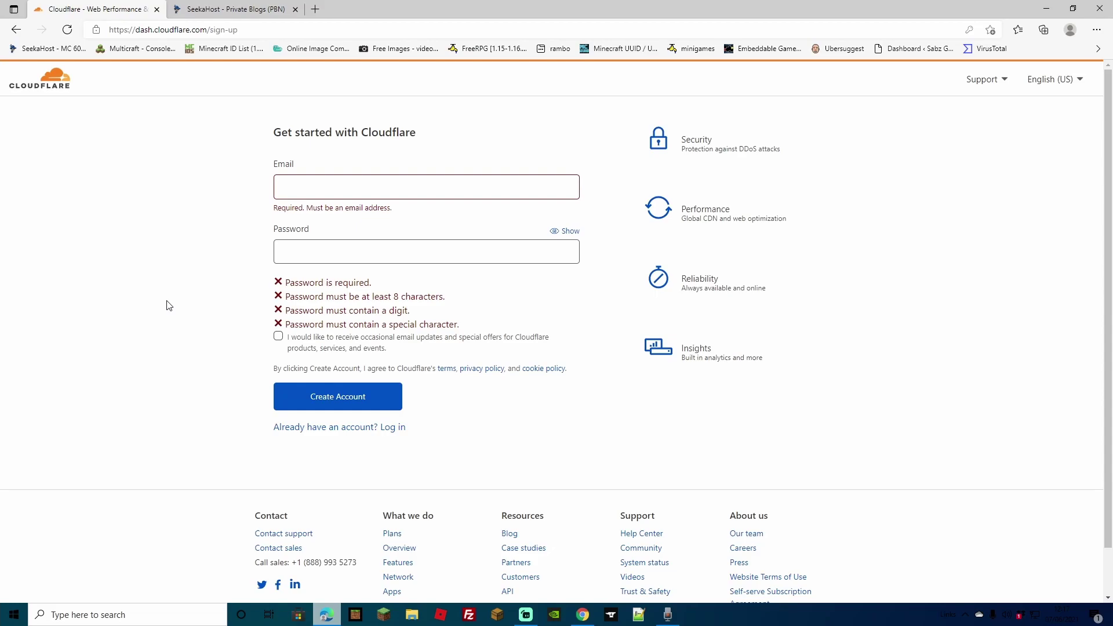
Create the Cloudflare account using the autofilled e-mail and password
click(302, 186)
click(348, 212)
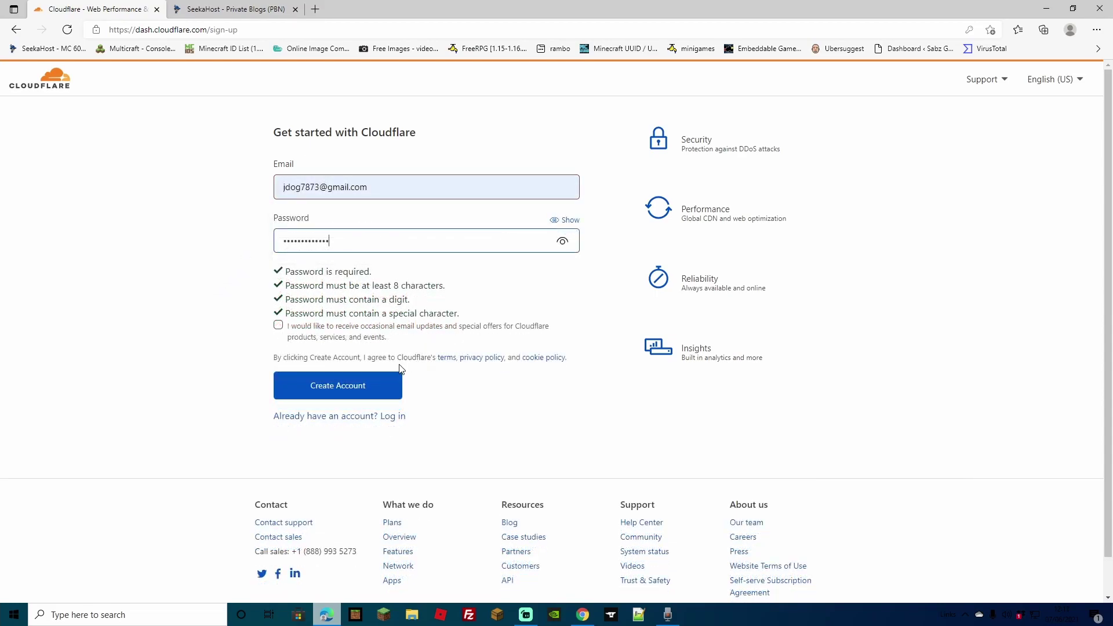
click(366, 382)
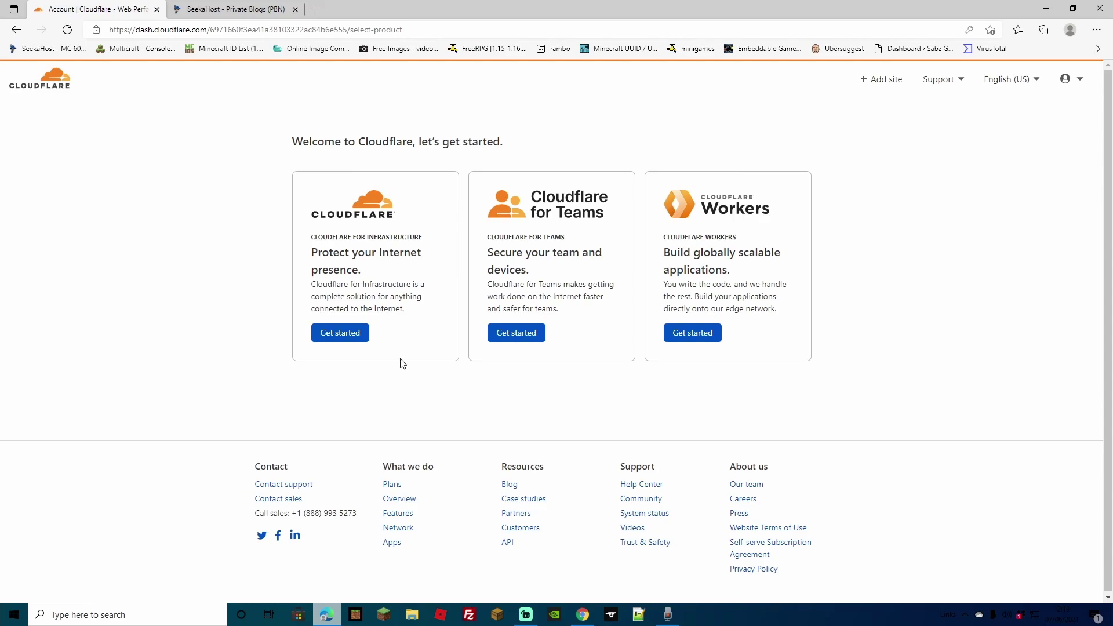
Choose Cloudflare for Infrastructure and paste sabzglam.com as the site to add
click(345, 344)
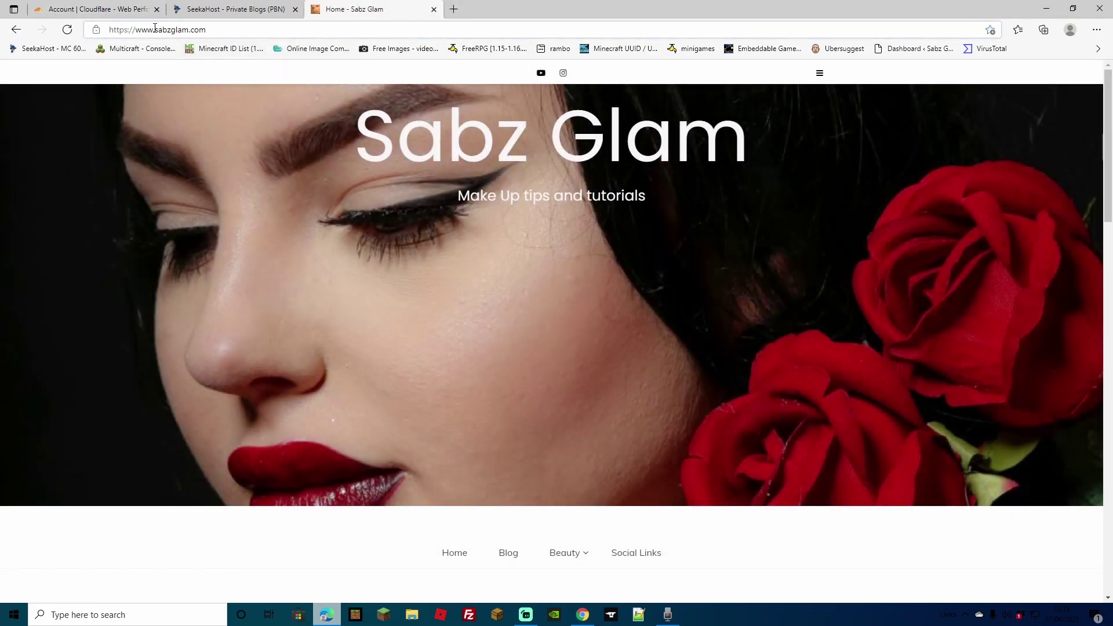
drag(154, 29, 194, 34)
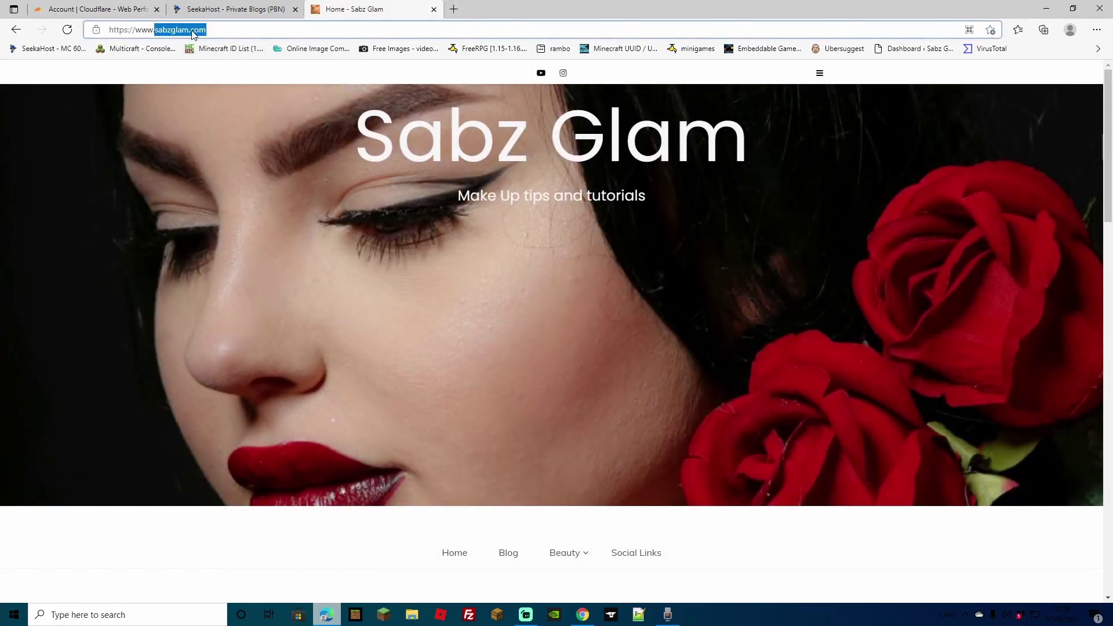
right_click(192, 32)
click(235, 124)
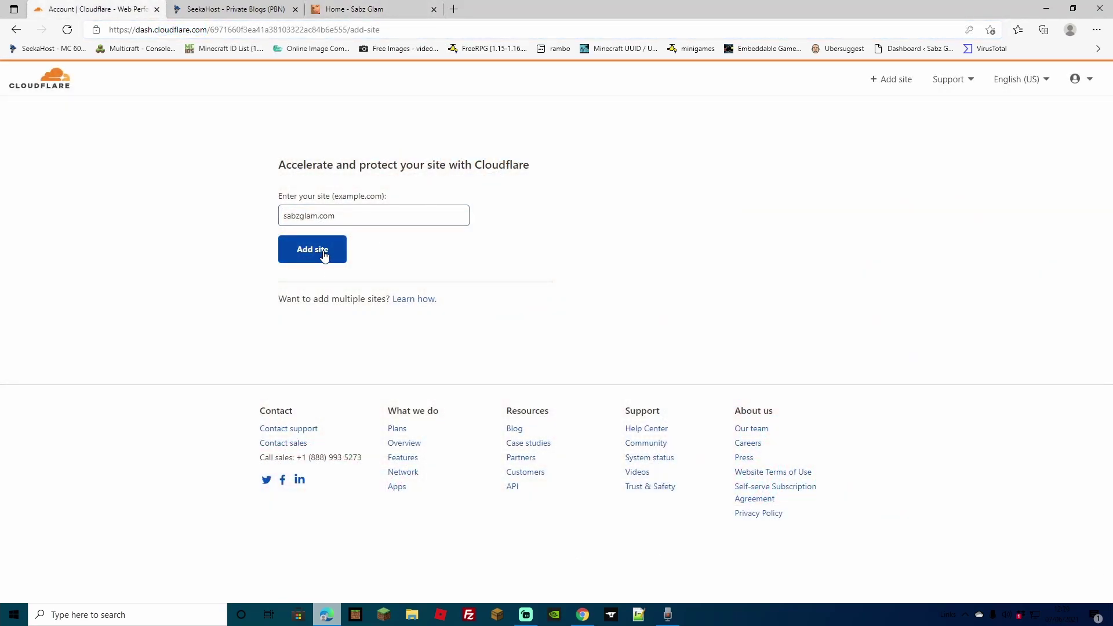
Add sabzglam.com on the Free plan and let the scan list its four proxied A records
click(324, 254)
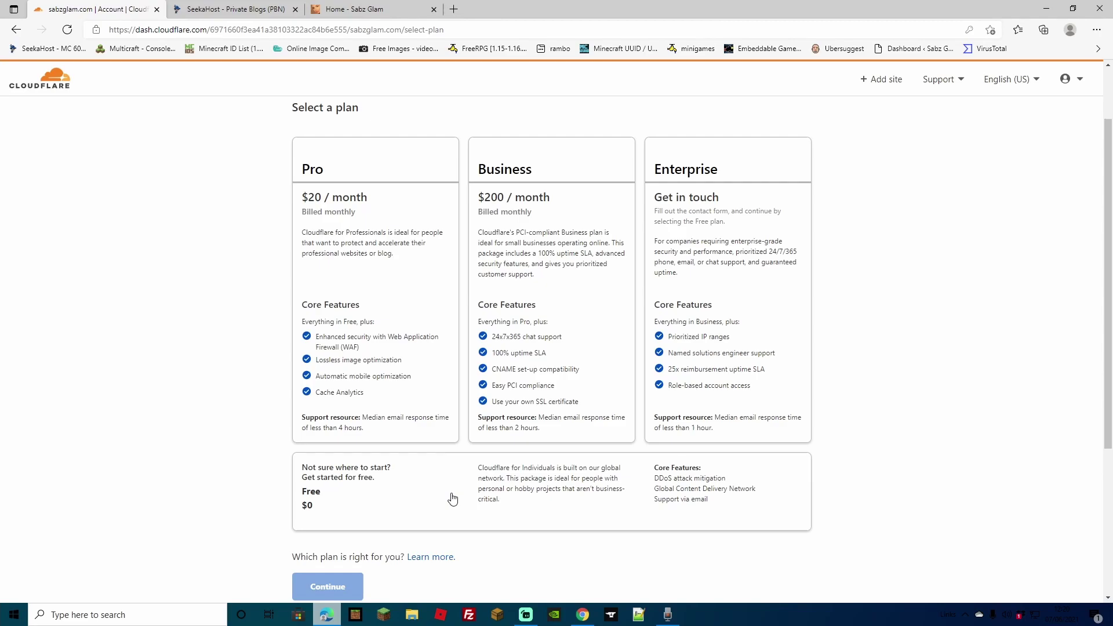
click(453, 499)
scroll(440, 490, down, 1)
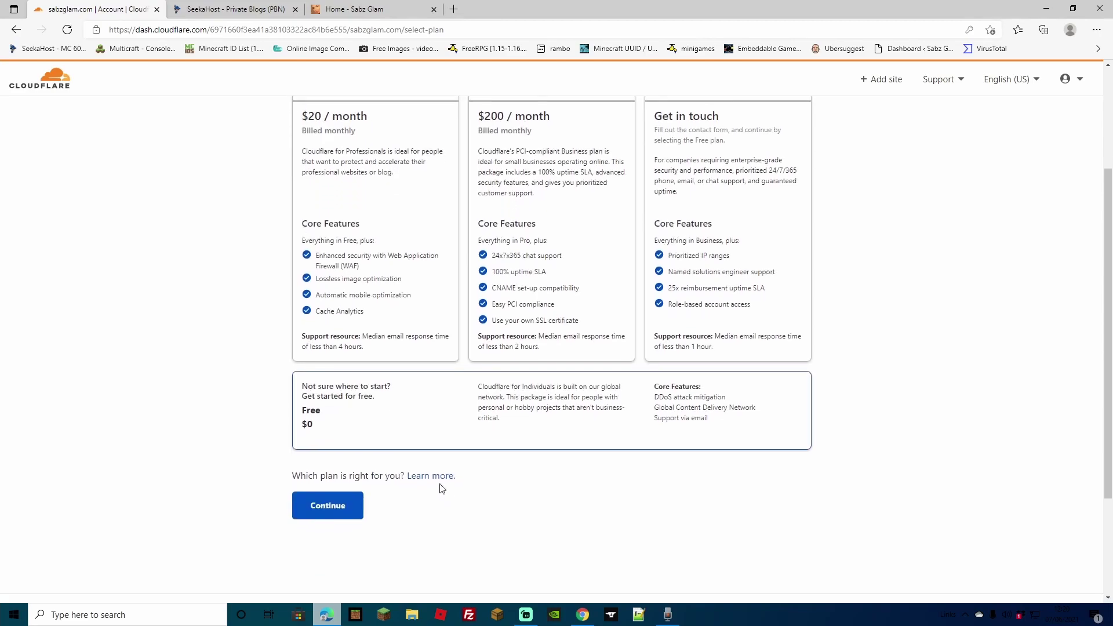
click(352, 502)
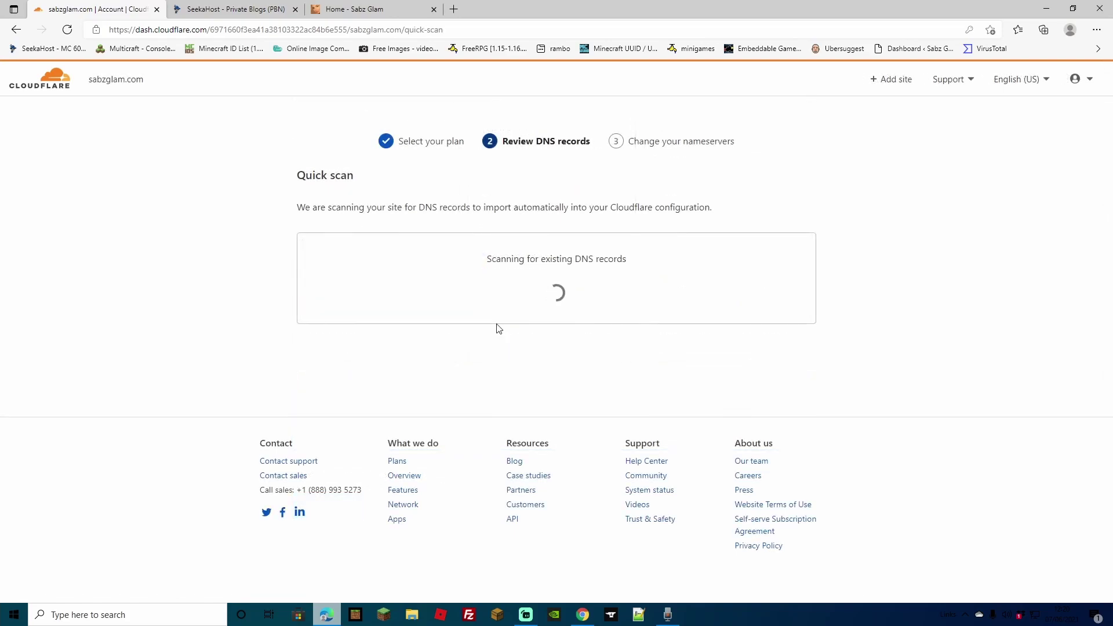
scroll(854, 395, down, 1)
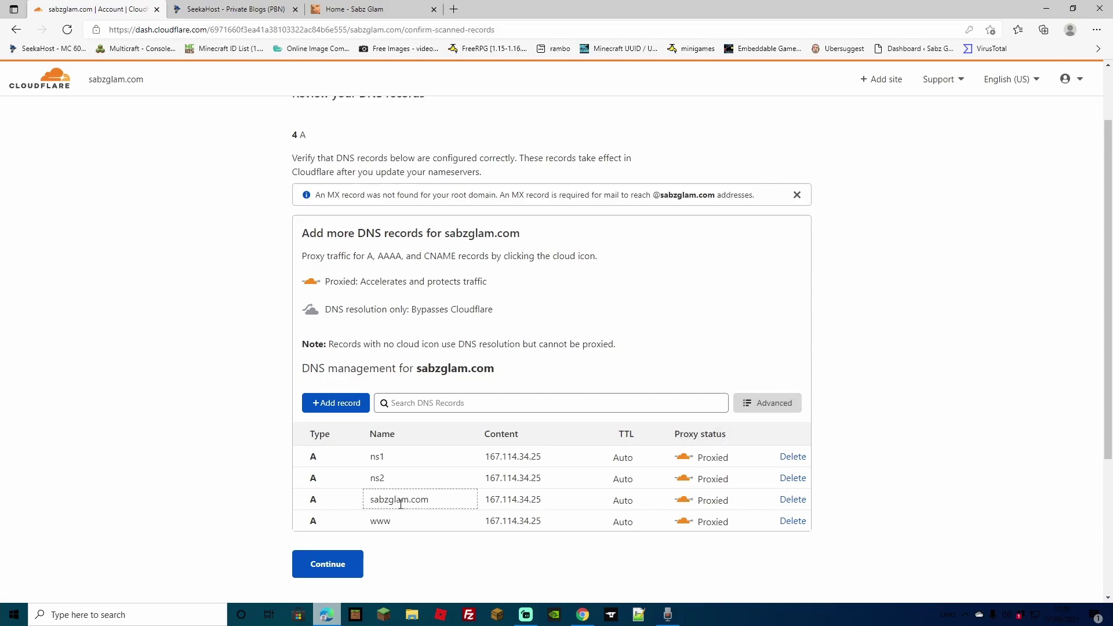
Accept the four scanned A records to get Cloudflare's nameserver instructions
click(346, 567)
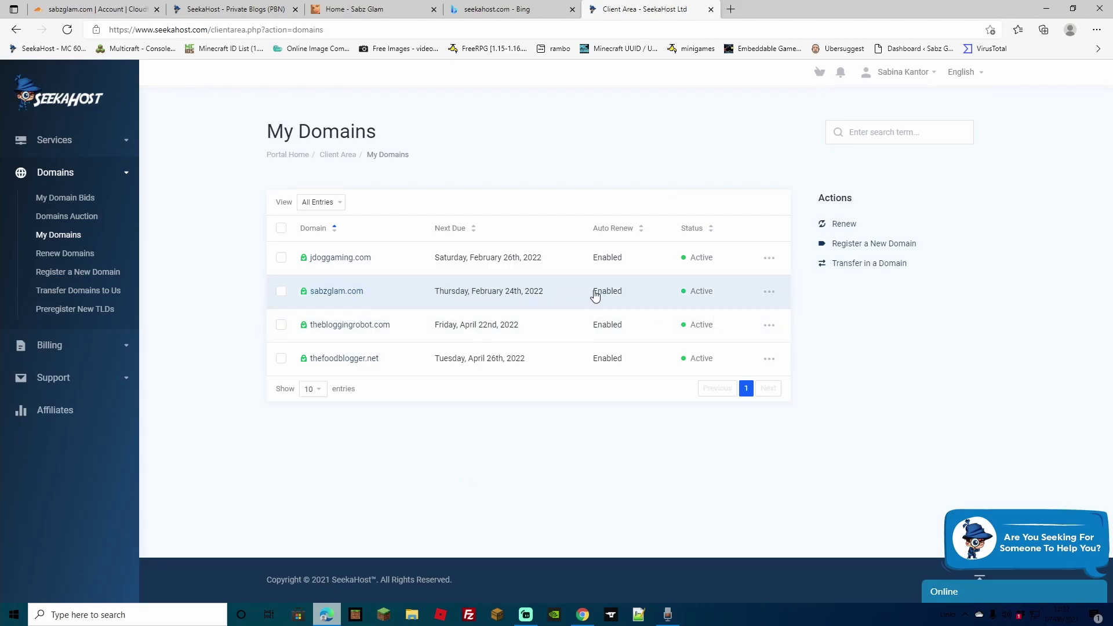
Open Manage Nameservers for sabzglam.com from its row menu in SeekaHost
click(771, 294)
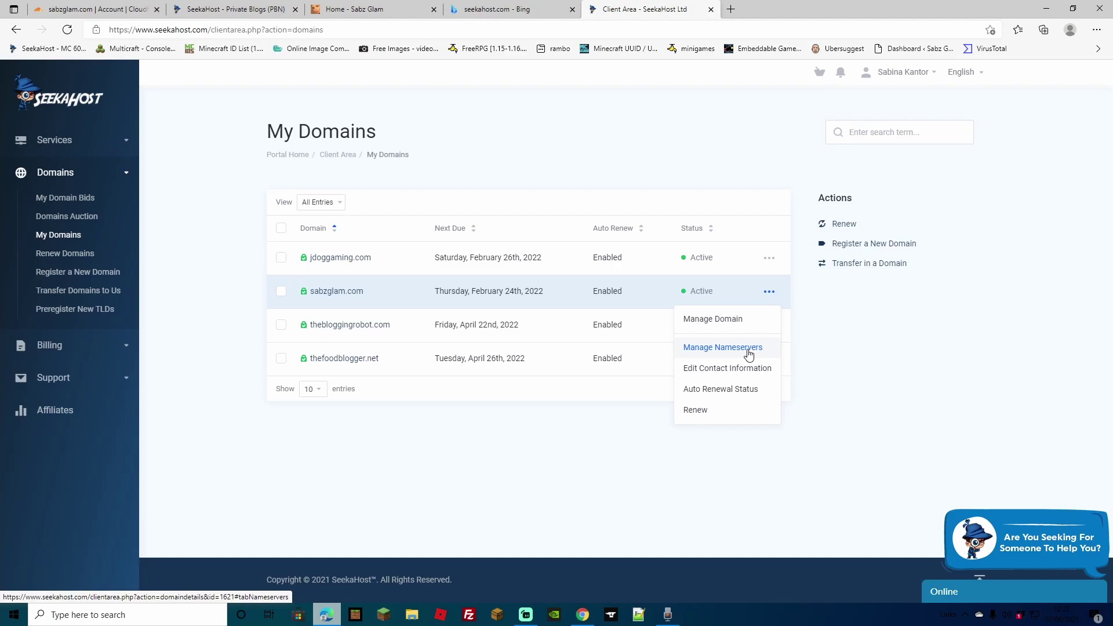
click(723, 351)
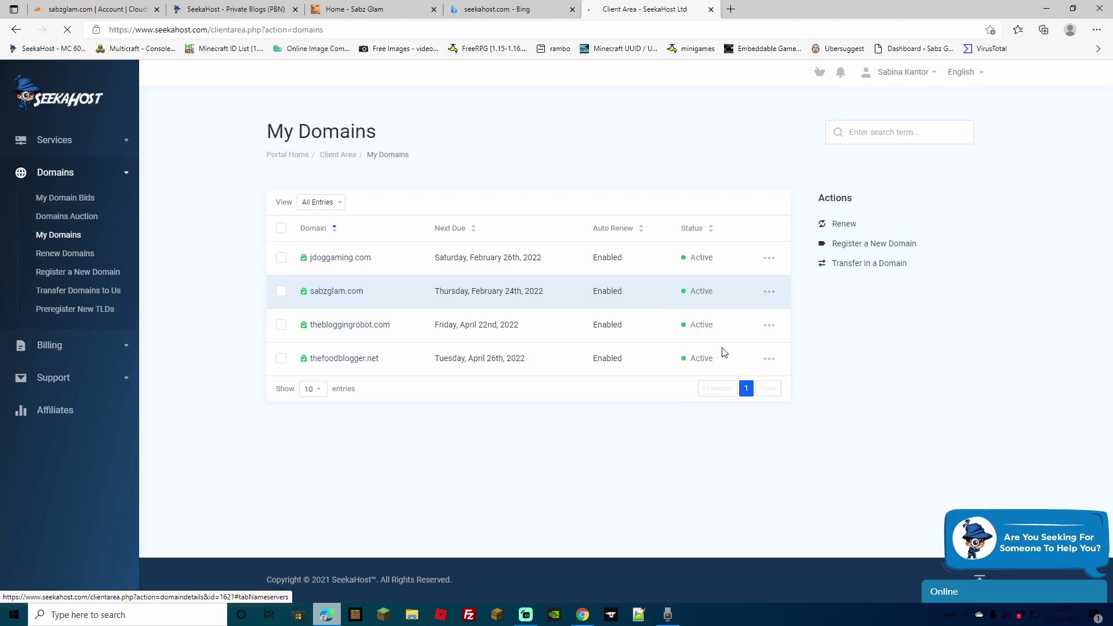
Replace Nameserver 1 with nelci.ns.cloudflare.com
drag(293, 363, 405, 360)
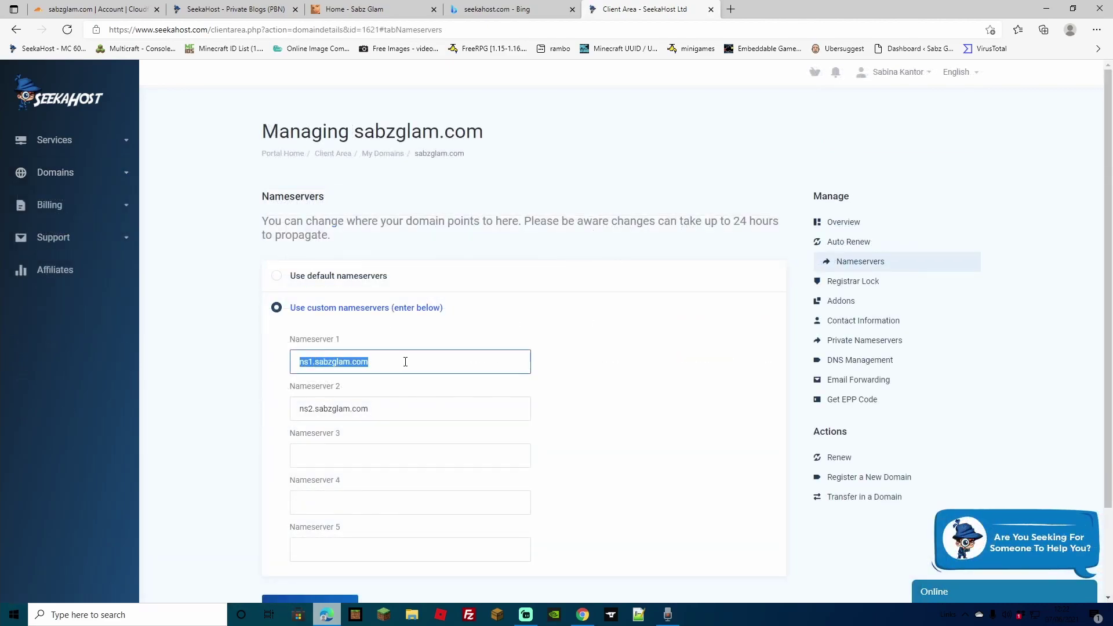
click(400, 361)
drag(297, 410, 379, 411)
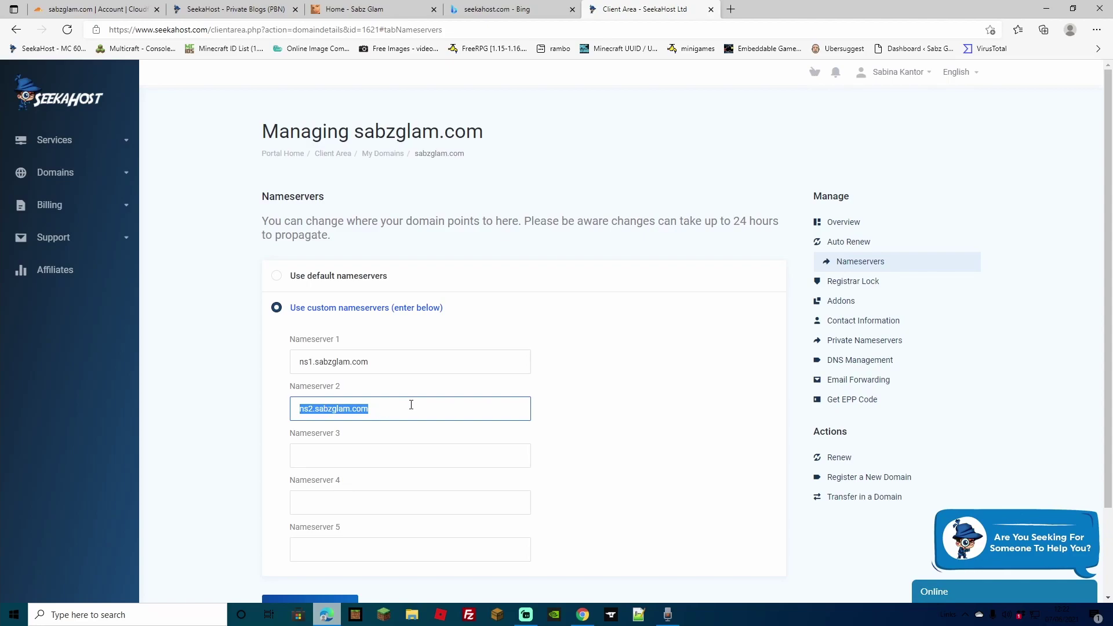
click(110, 9)
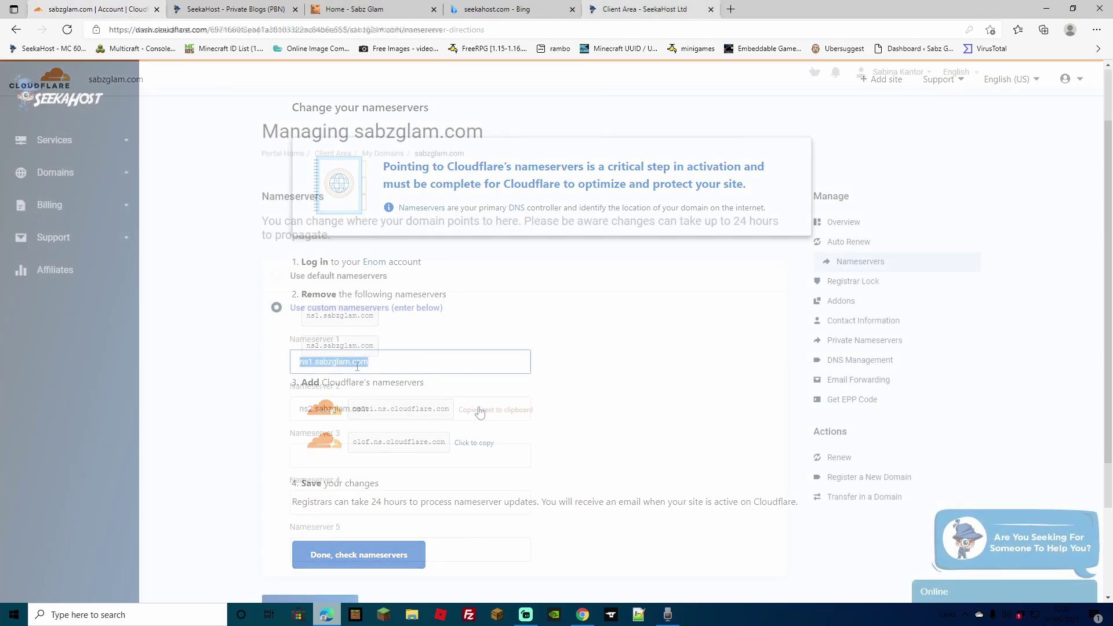
right_click(314, 363)
click(359, 208)
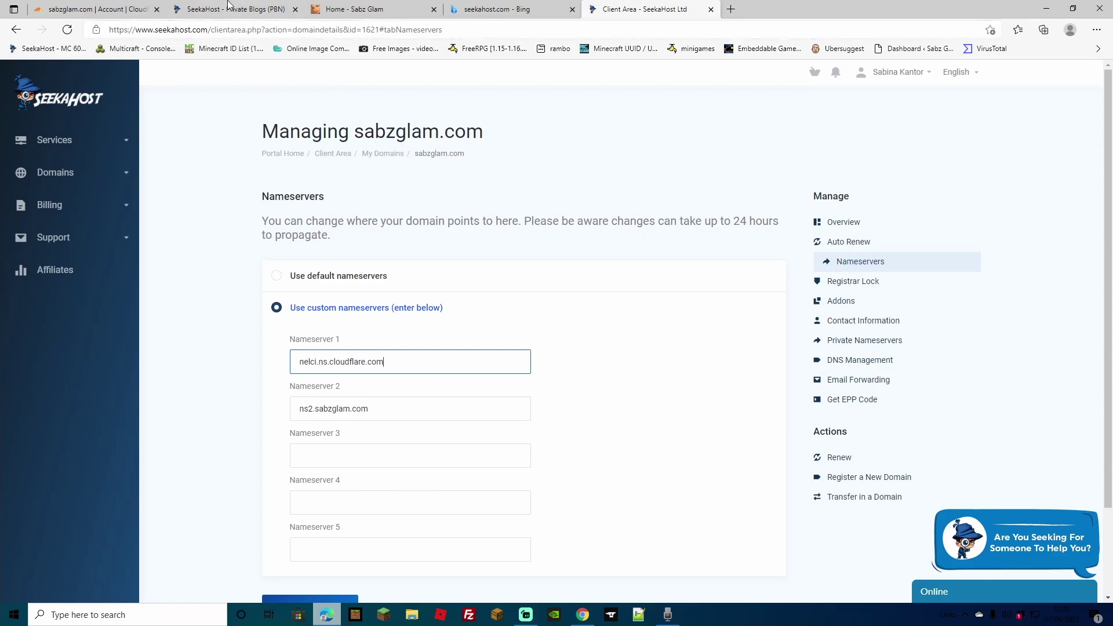
Replace Nameserver 2 with olof.ns.cloudflare.com and save the nameserver change
click(109, 10)
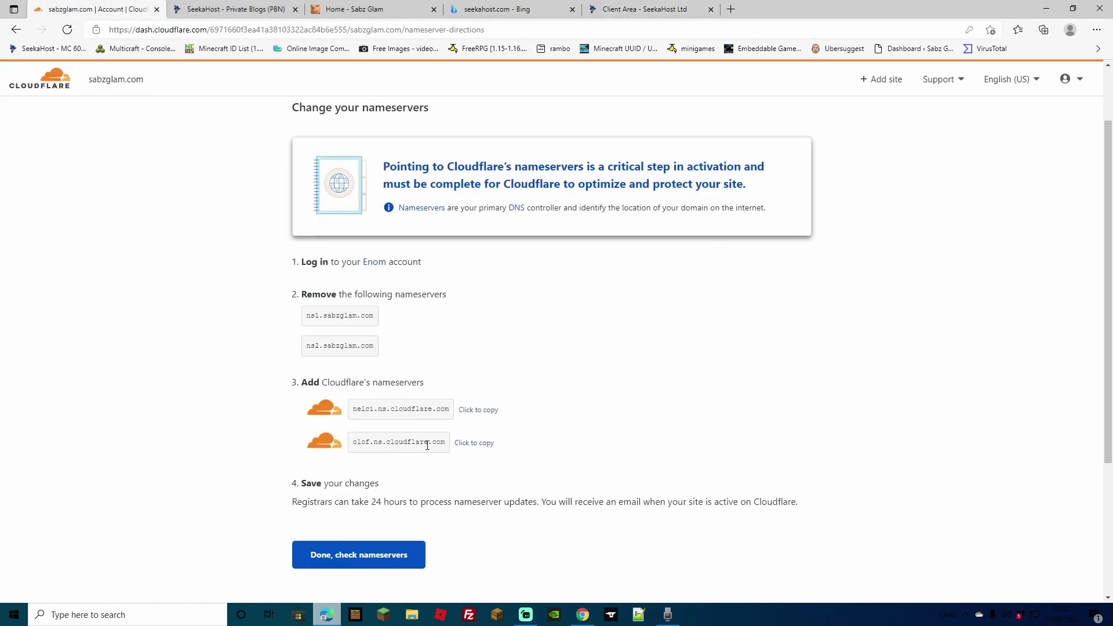
click(471, 444)
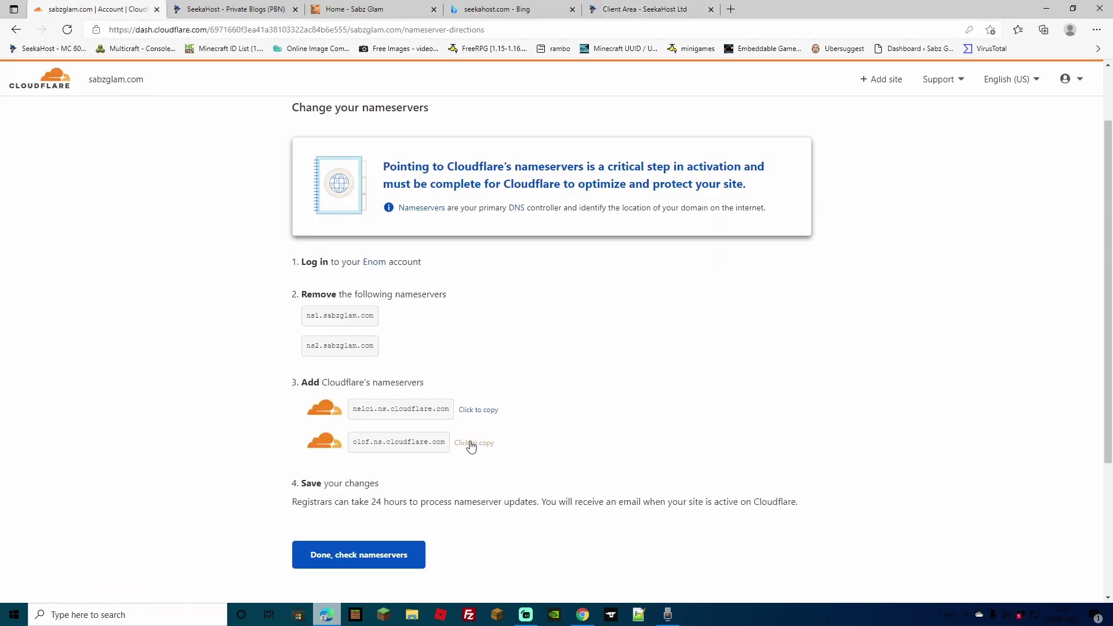
click(643, 9)
triple_click(355, 408)
key(BackSpace)
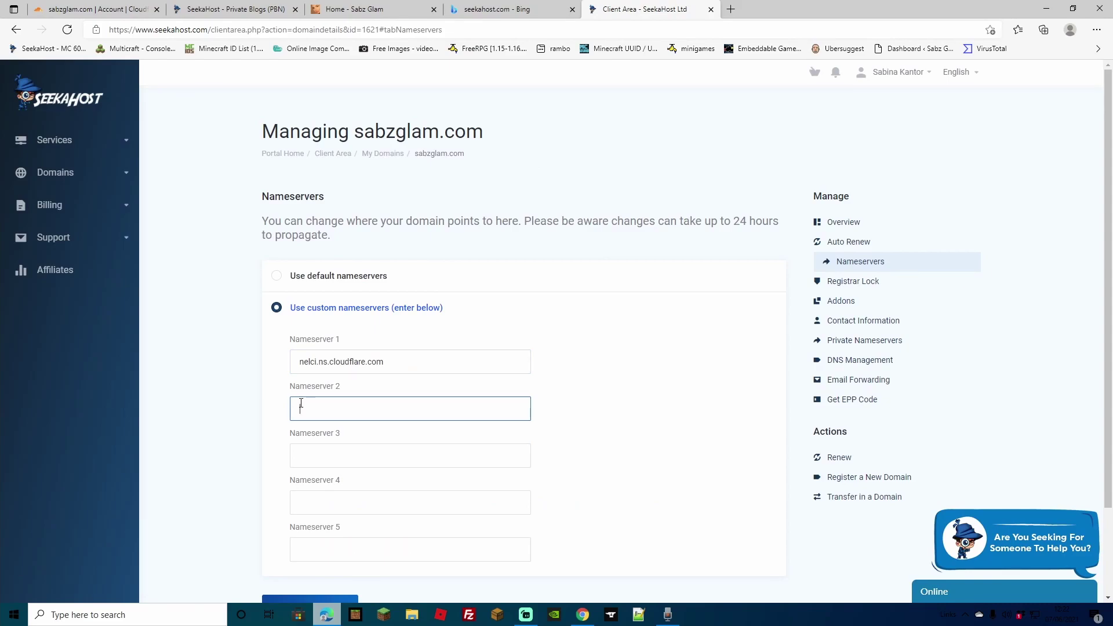
right_click(306, 408)
click(342, 249)
scroll(590, 380, down, 3)
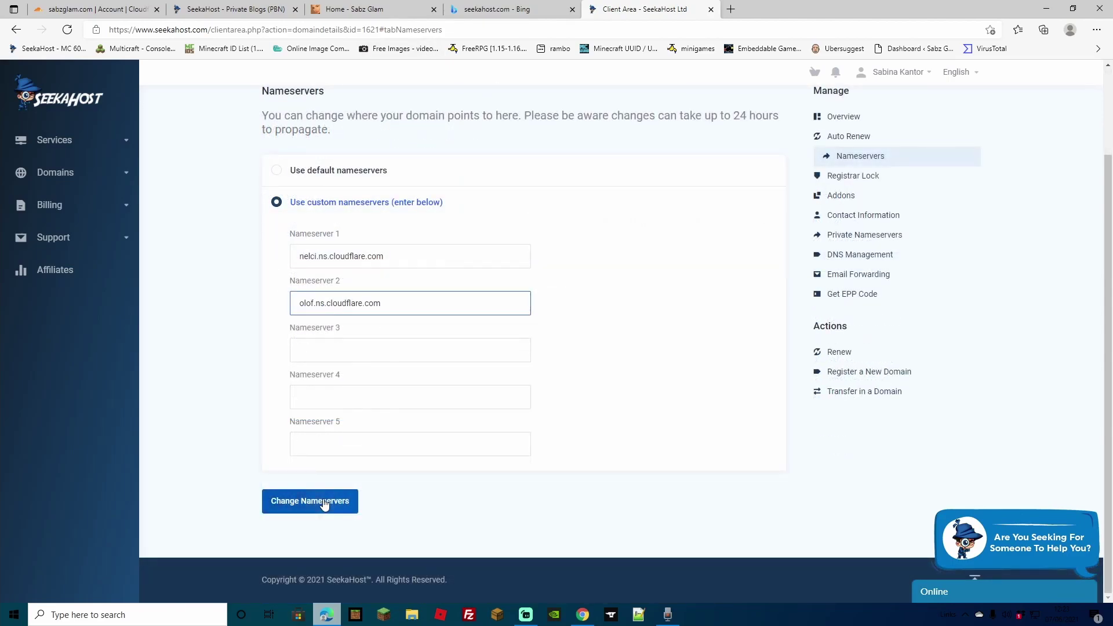
click(326, 503)
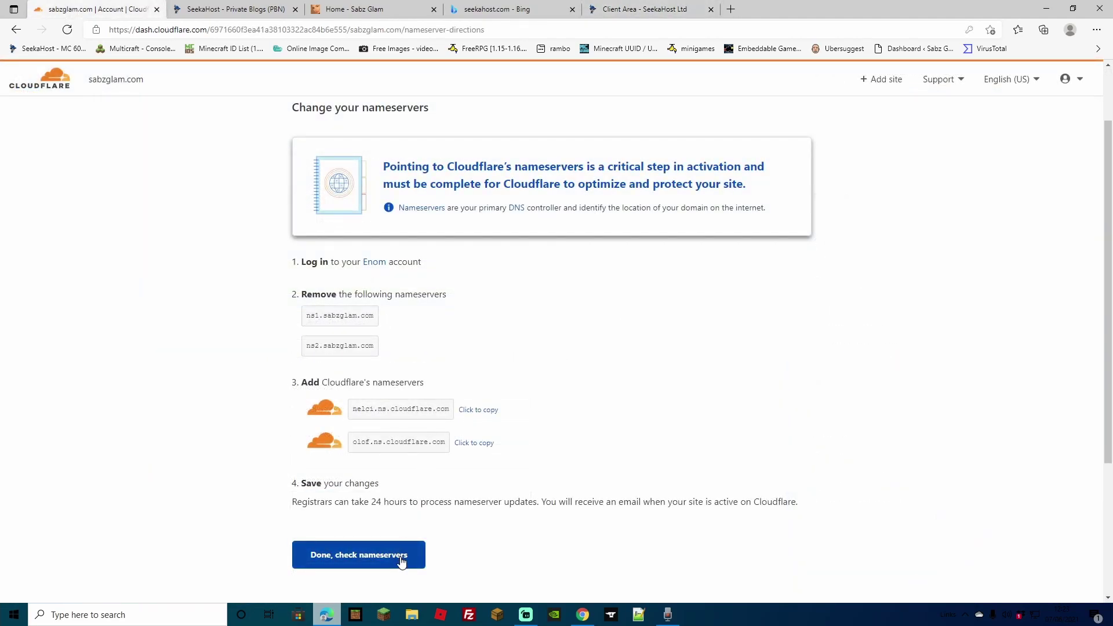
Confirm the nameserver change, then save Automatic HTTPS Rewrites and Always Use HTTPS as On
click(402, 562)
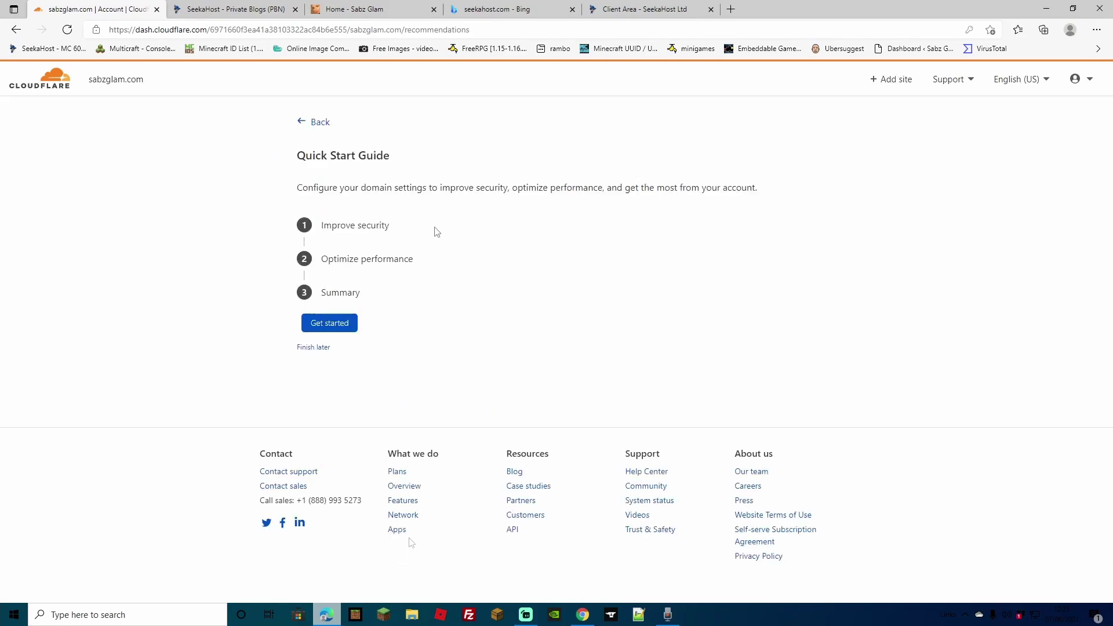
click(351, 228)
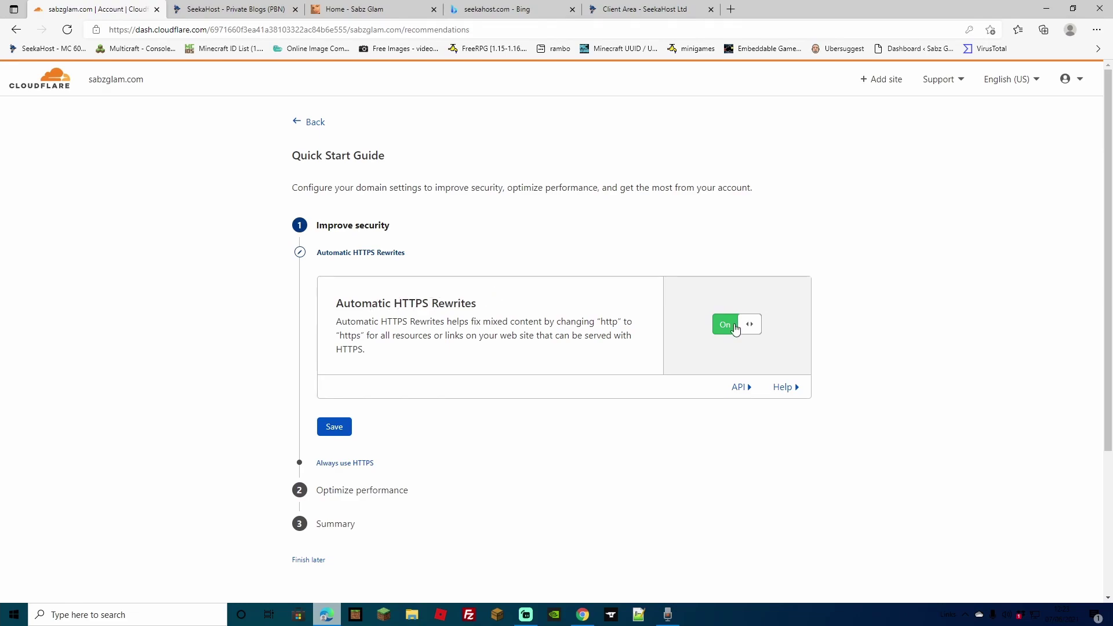
scroll(737, 331, down, 2)
click(343, 345)
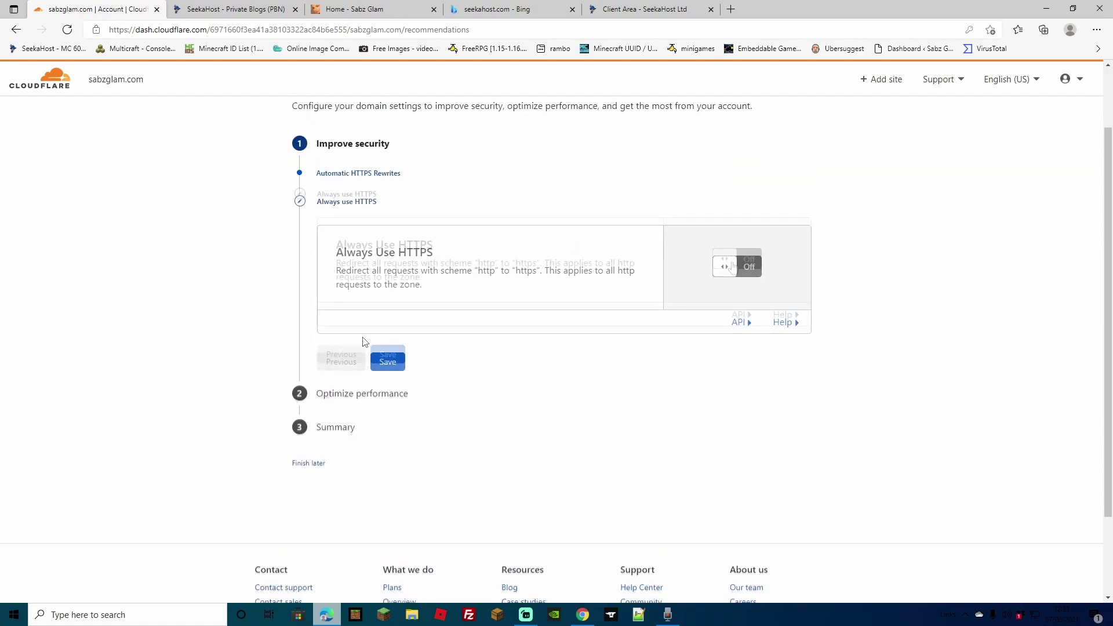
click(733, 267)
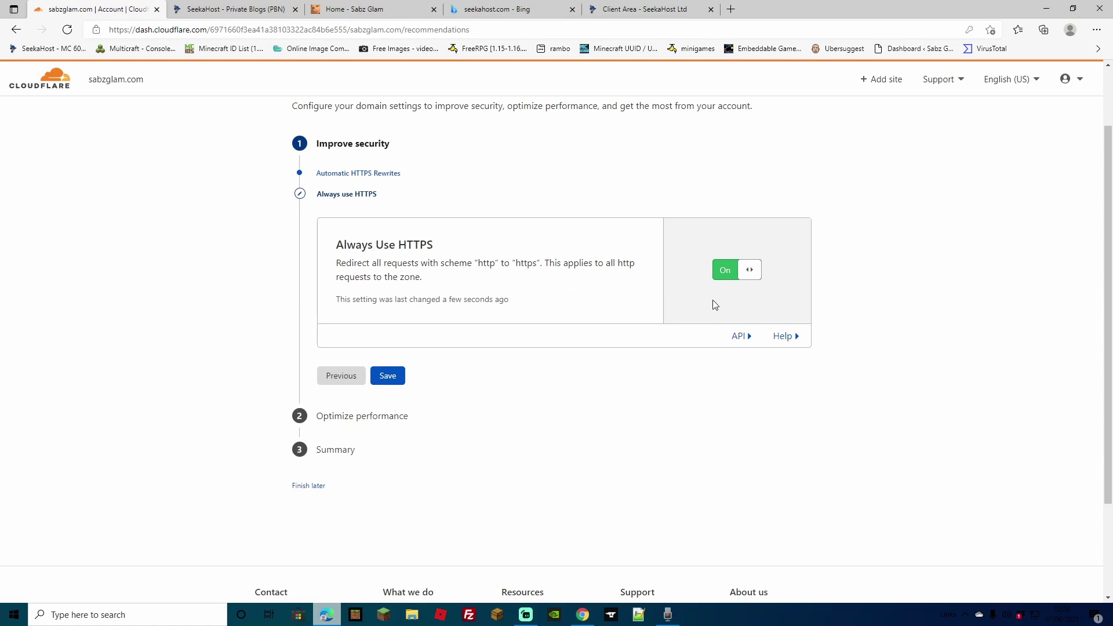
click(392, 379)
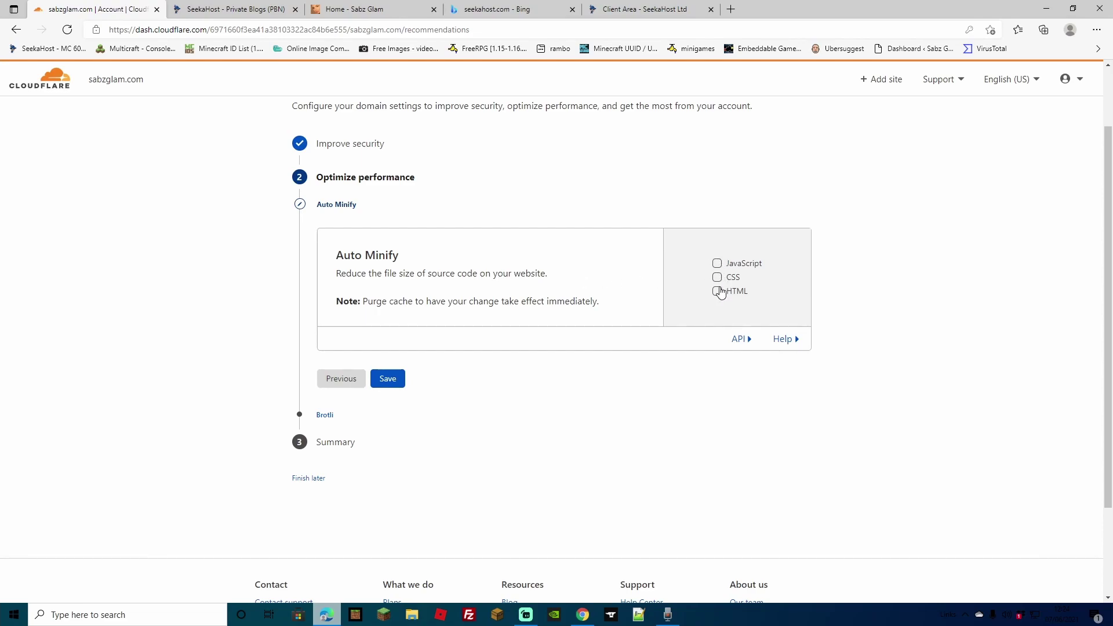
Save Auto Minify for JavaScript, CSS and HTML, keep Brotli On, and finish the guide
click(717, 292)
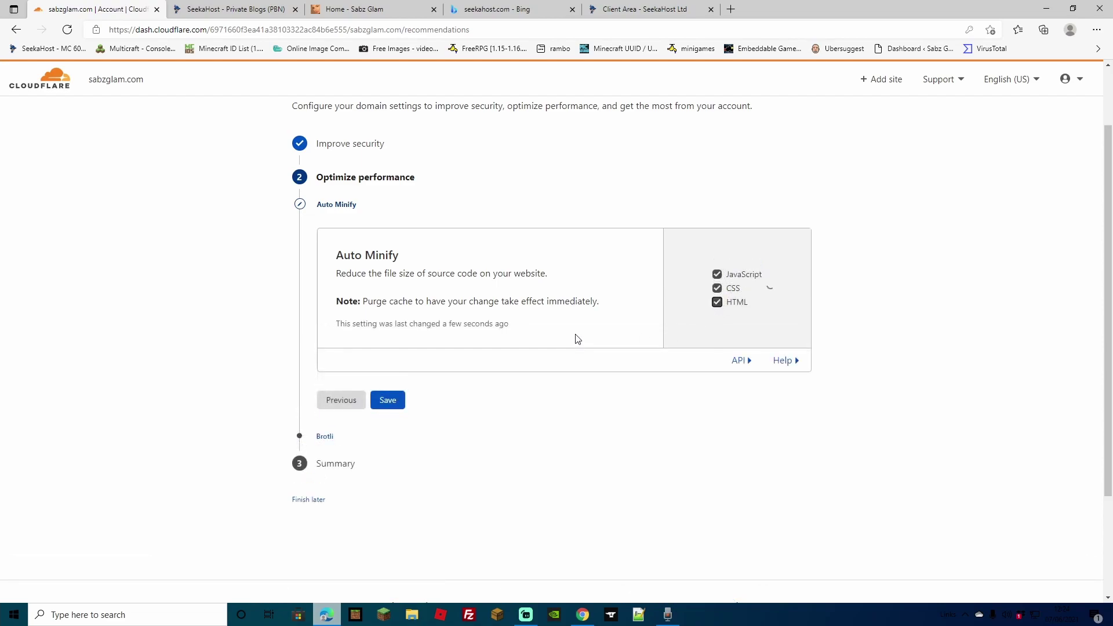
click(388, 400)
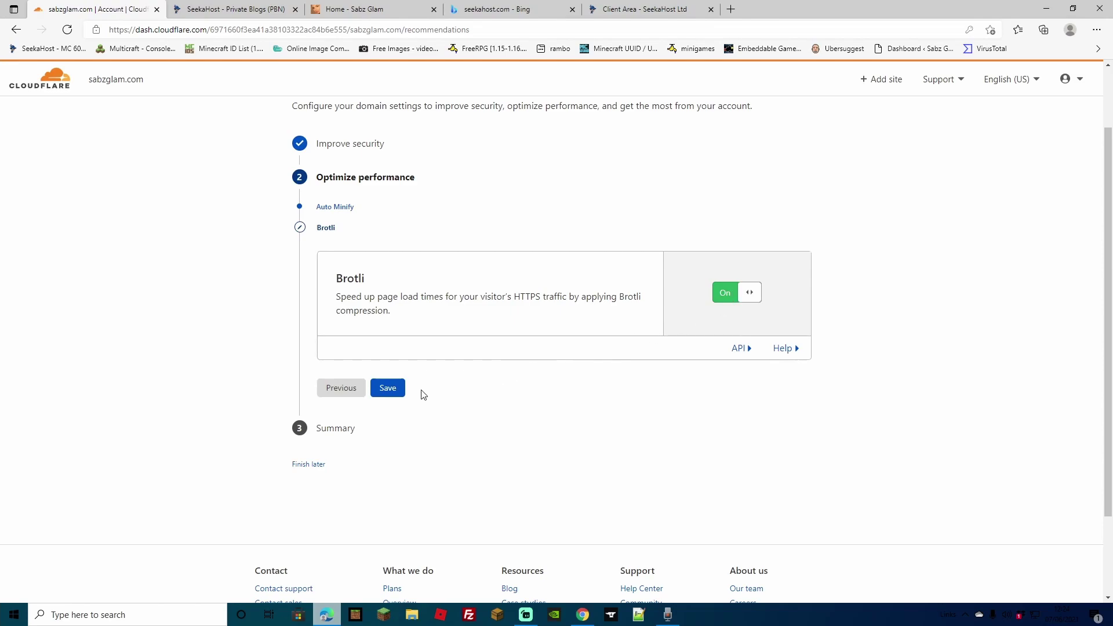
click(389, 395)
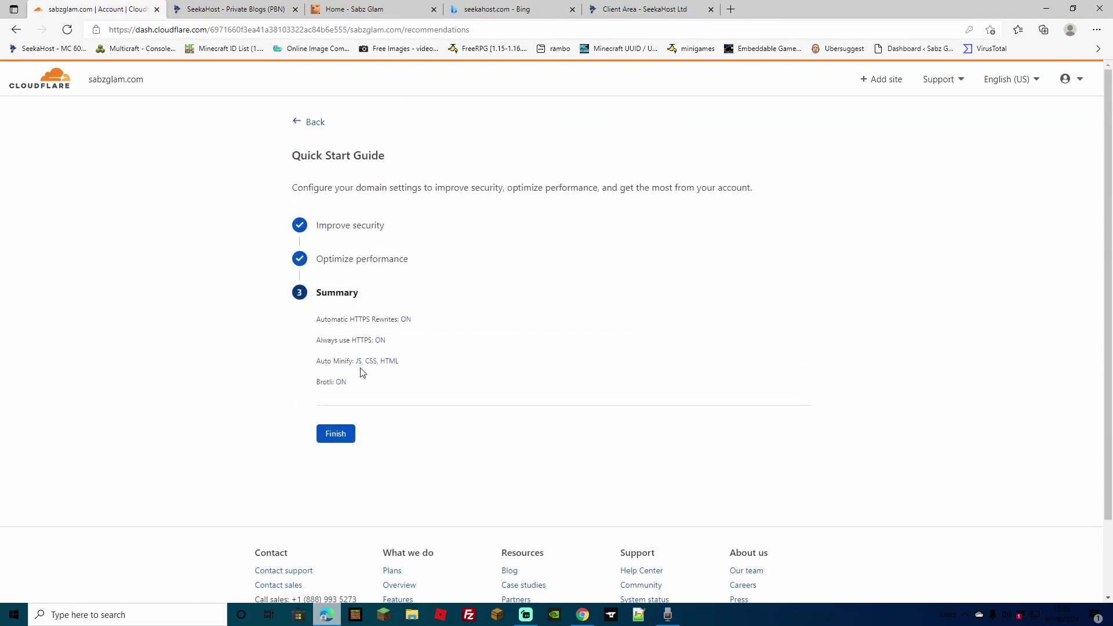
click(344, 438)
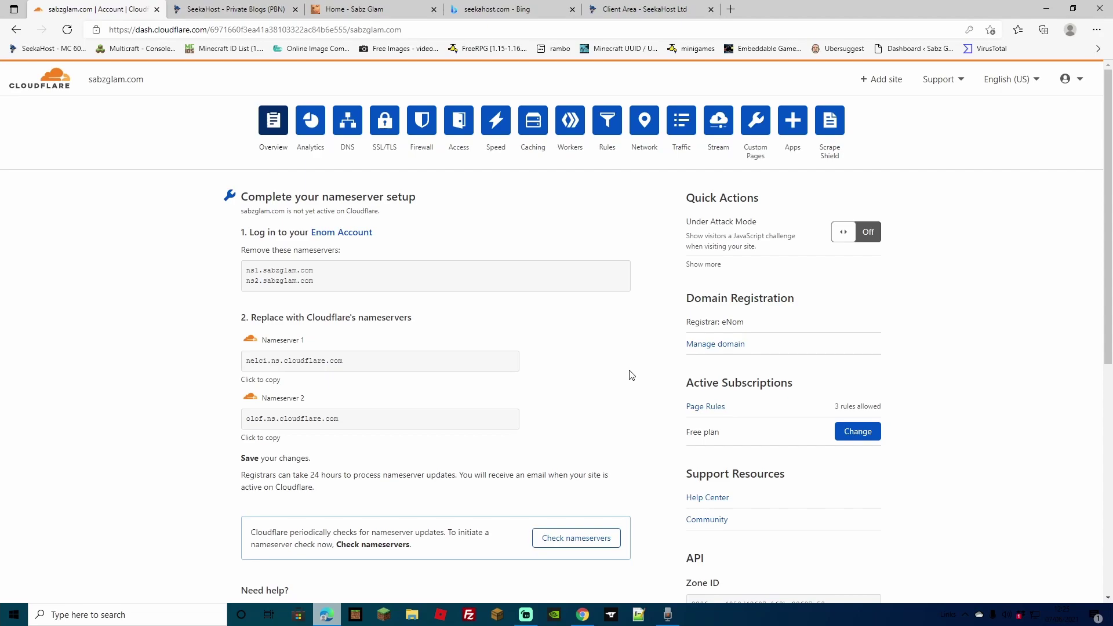
Have Cloudflare recheck sabzglam.com's nameservers from the overview page
scroll(631, 375, down, 2)
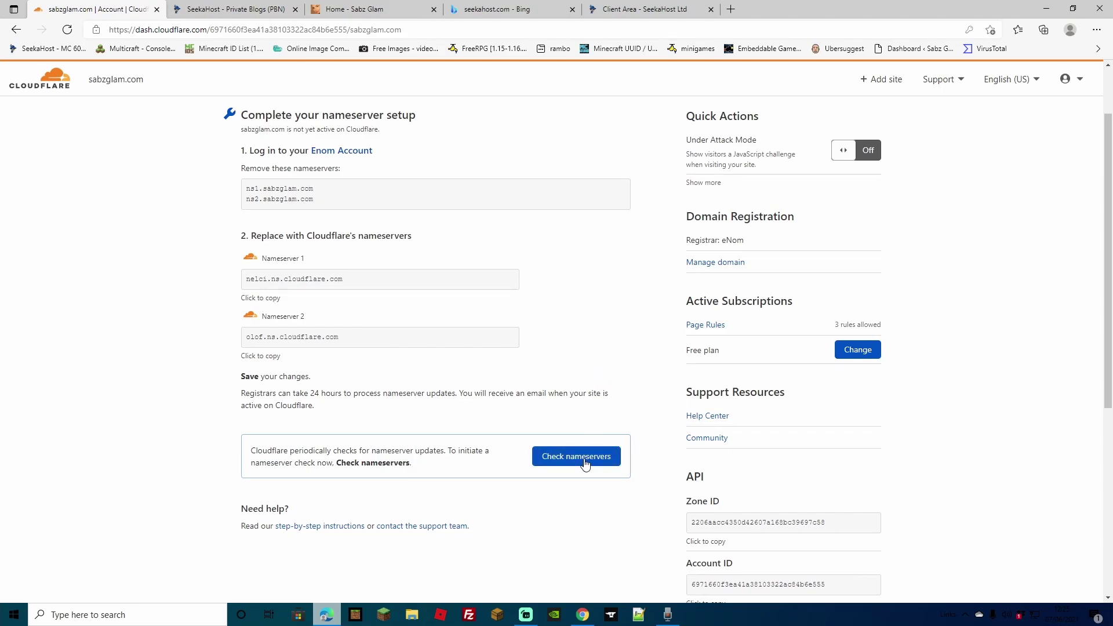
scroll(616, 464, up, 2)
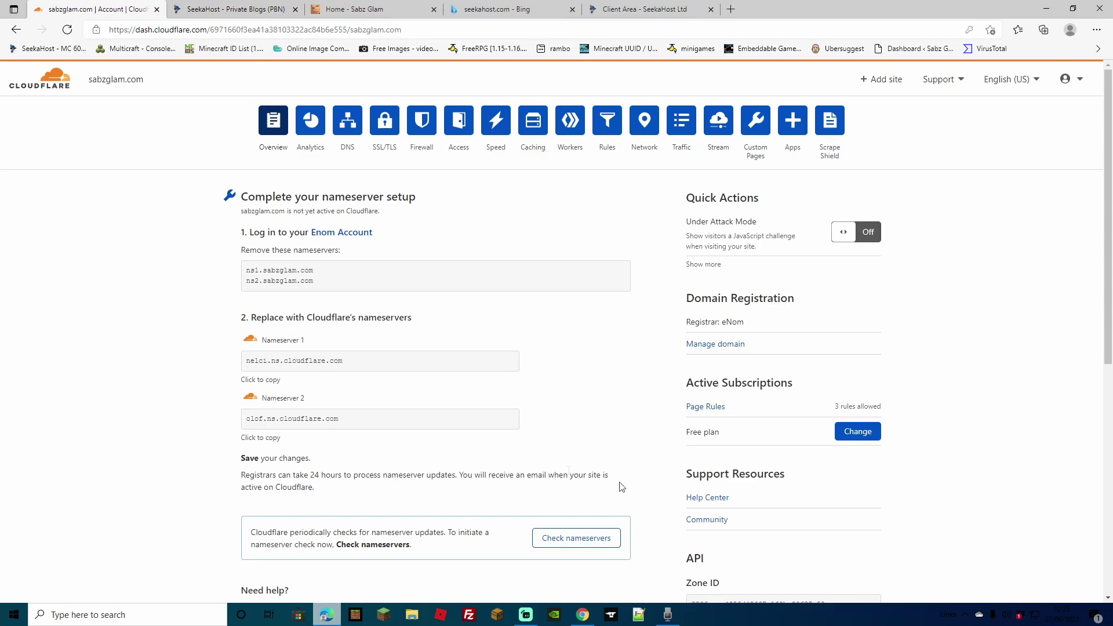
click(566, 548)
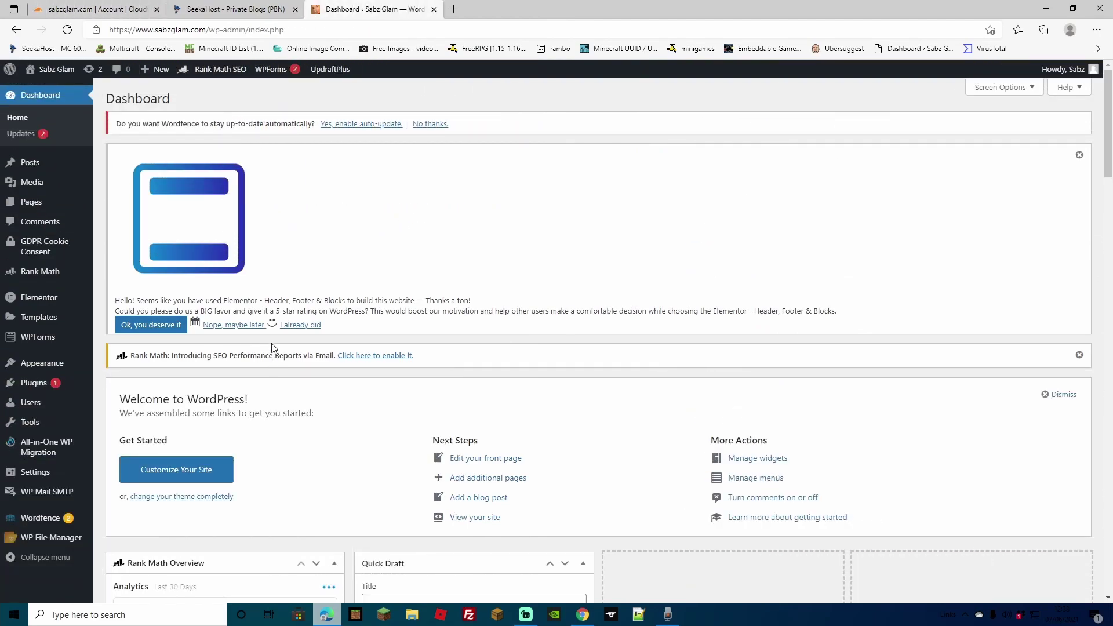
Search the WordPress plugin directory for 'cloudflare'
click(34, 383)
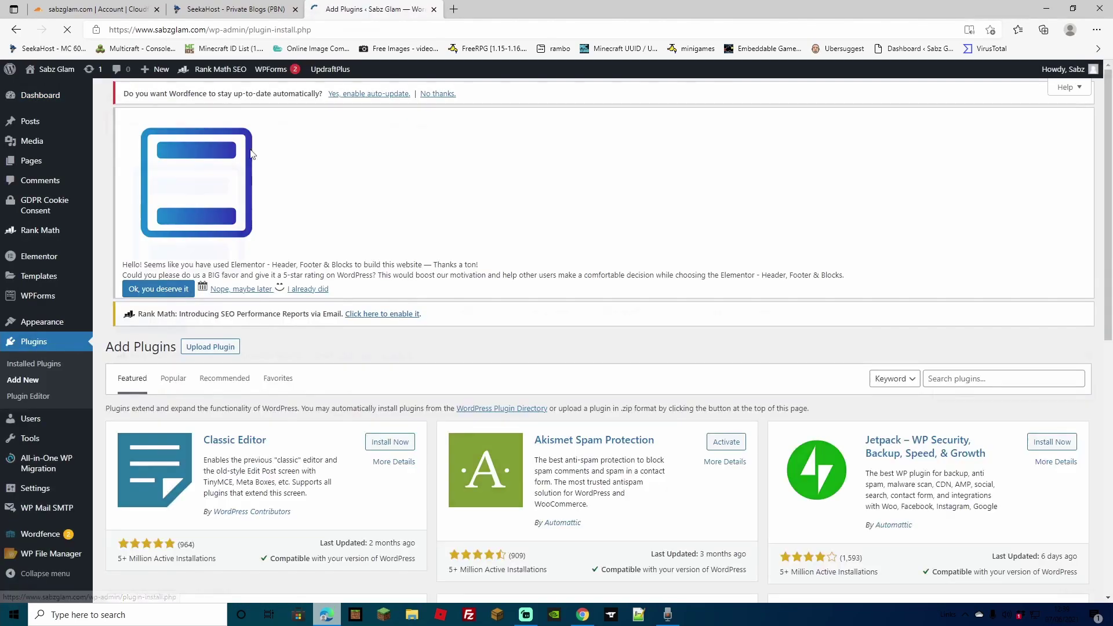
click(959, 393)
text(cloudflare)
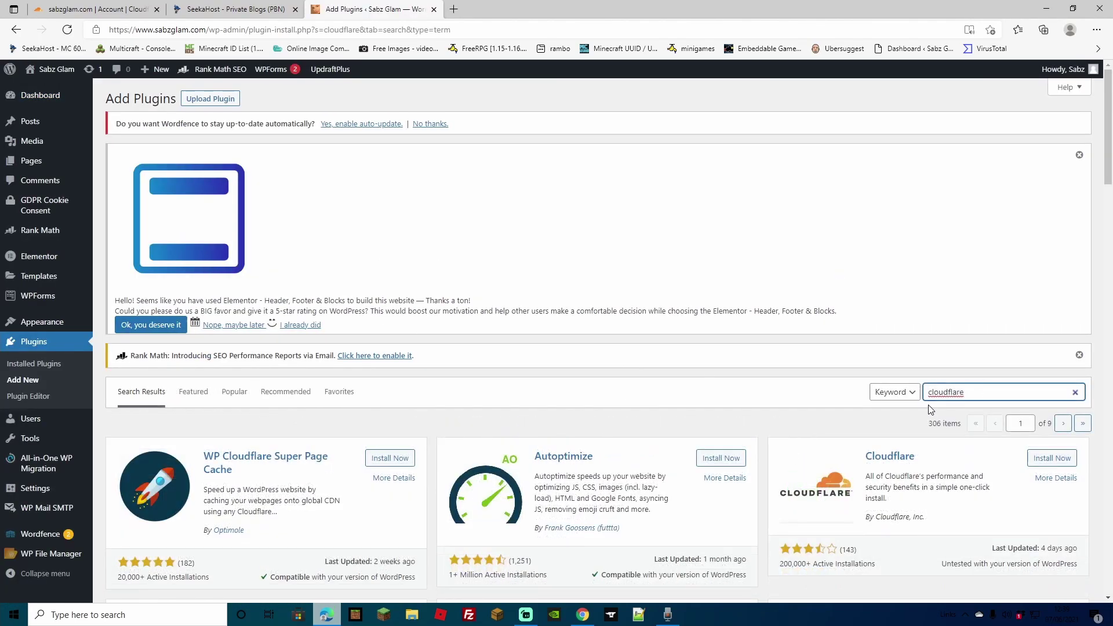
scroll(852, 366, down, 1)
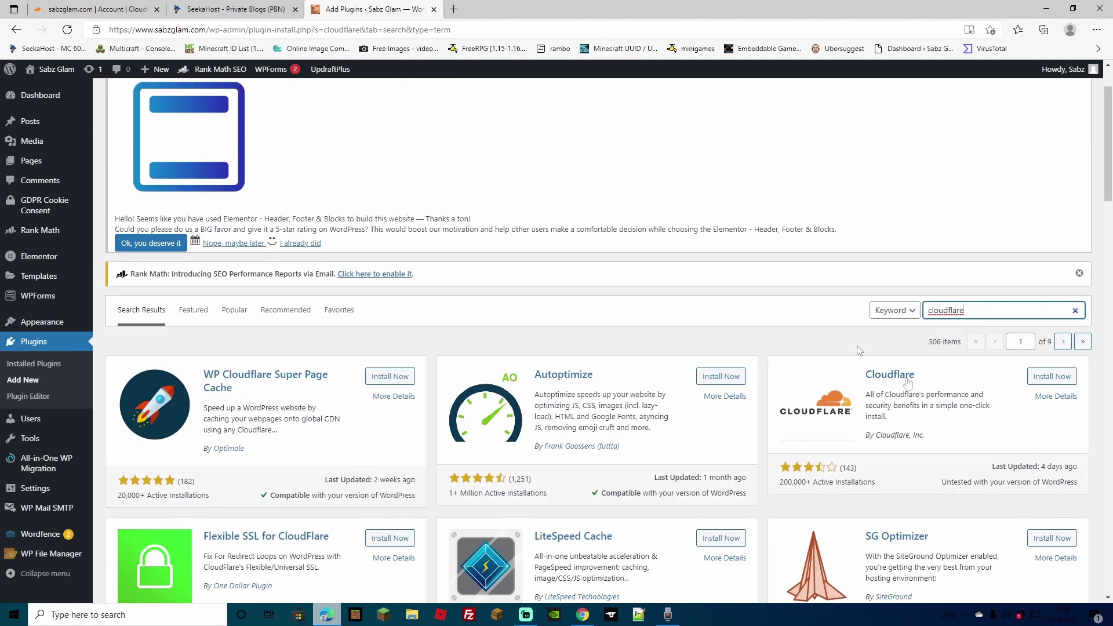
Install and activate the official Cloudflare plugin
click(1041, 378)
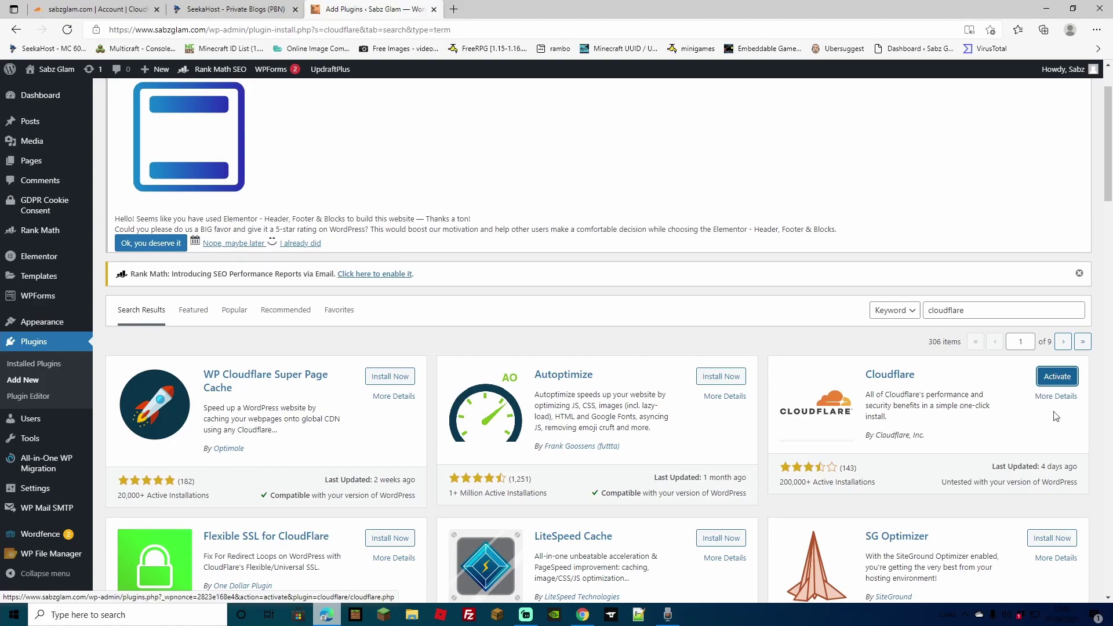
click(1059, 382)
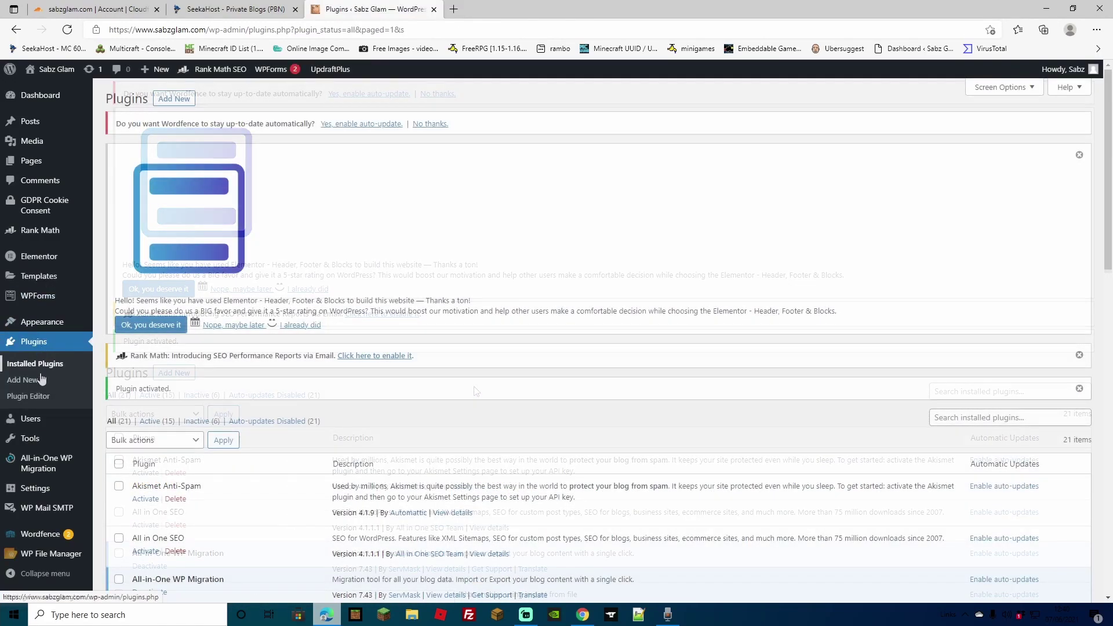
mouse_move(41, 488)
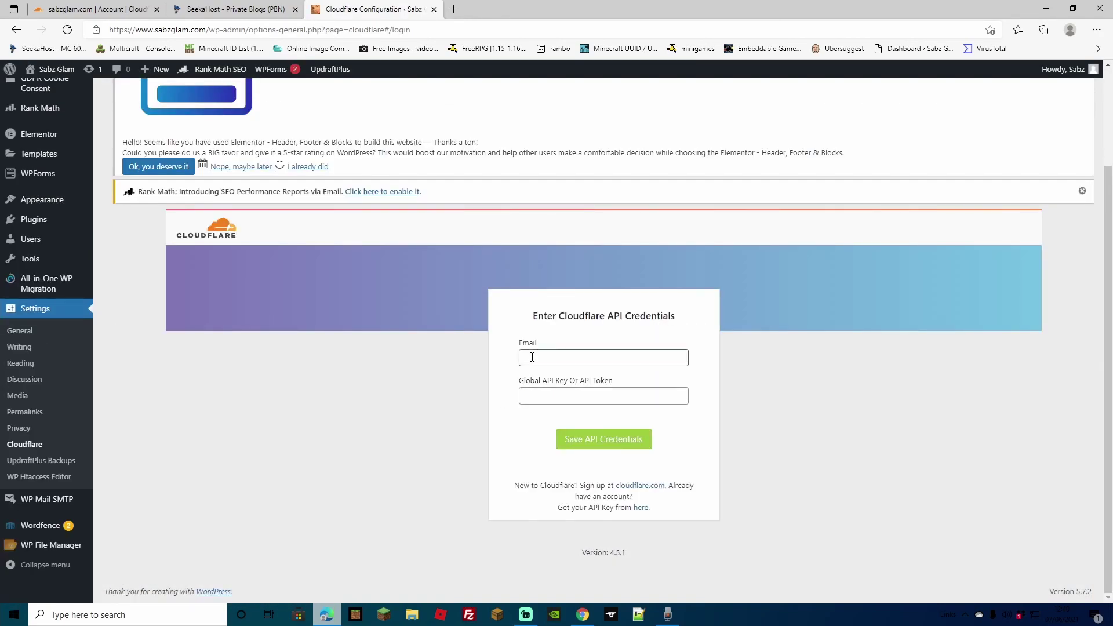
click(86, 11)
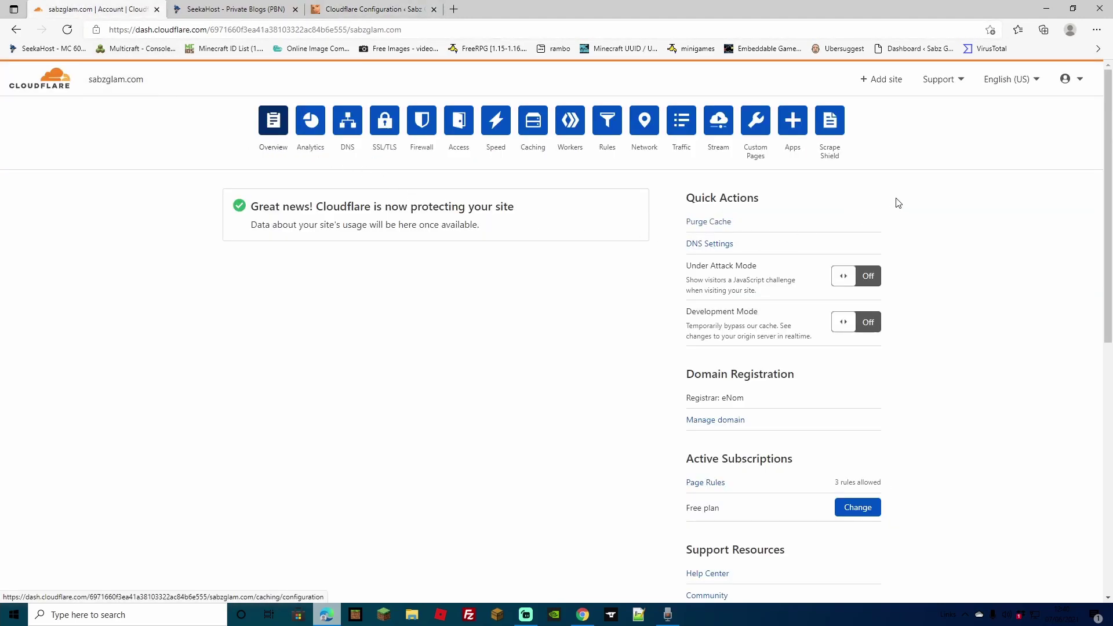
Reveal the Global API Key under My Profile > API Tokens after password and hCaptcha, then copy it
click(1076, 82)
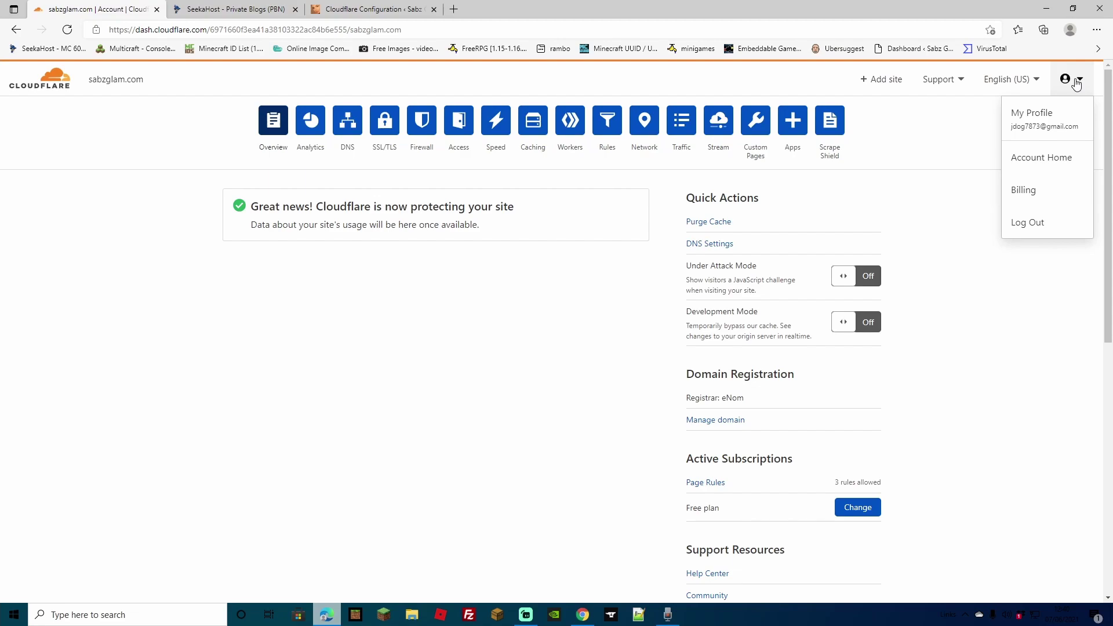
click(1051, 114)
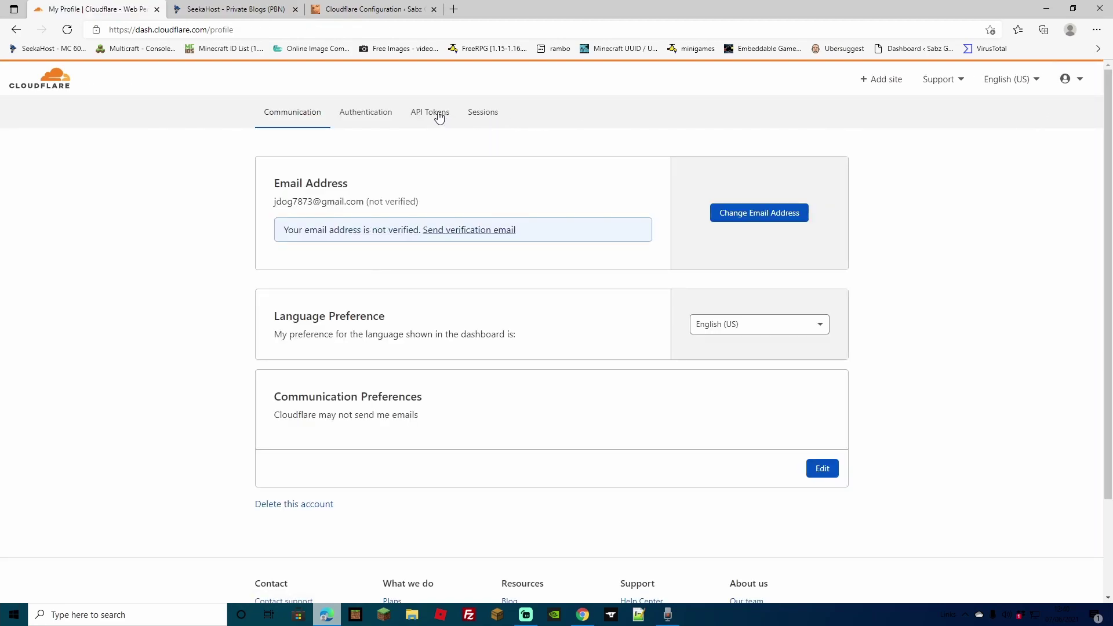
click(437, 116)
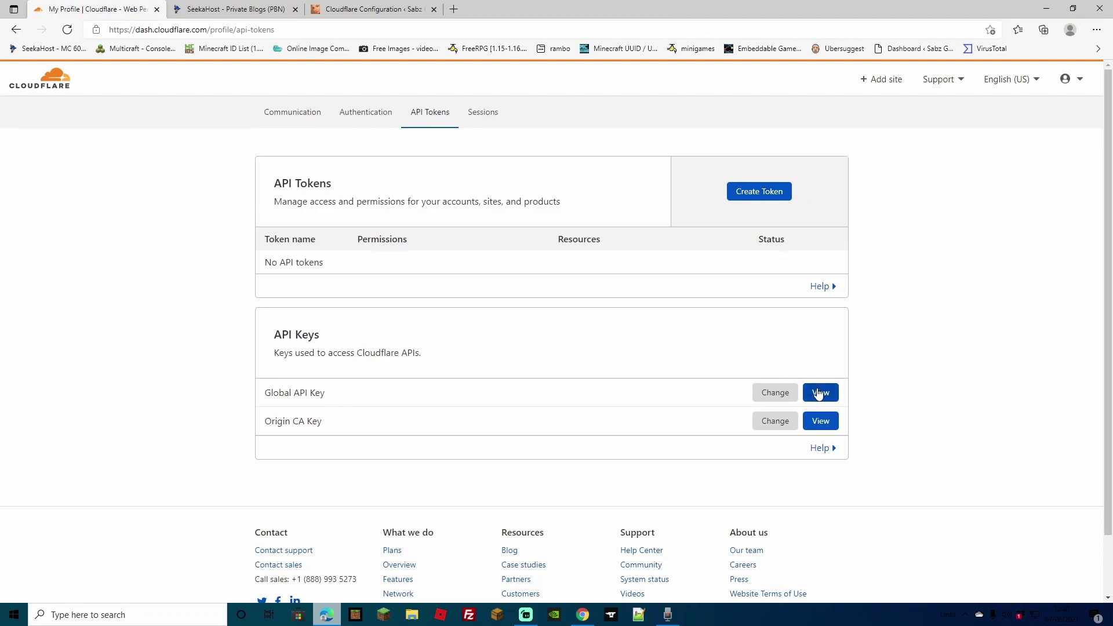
click(821, 393)
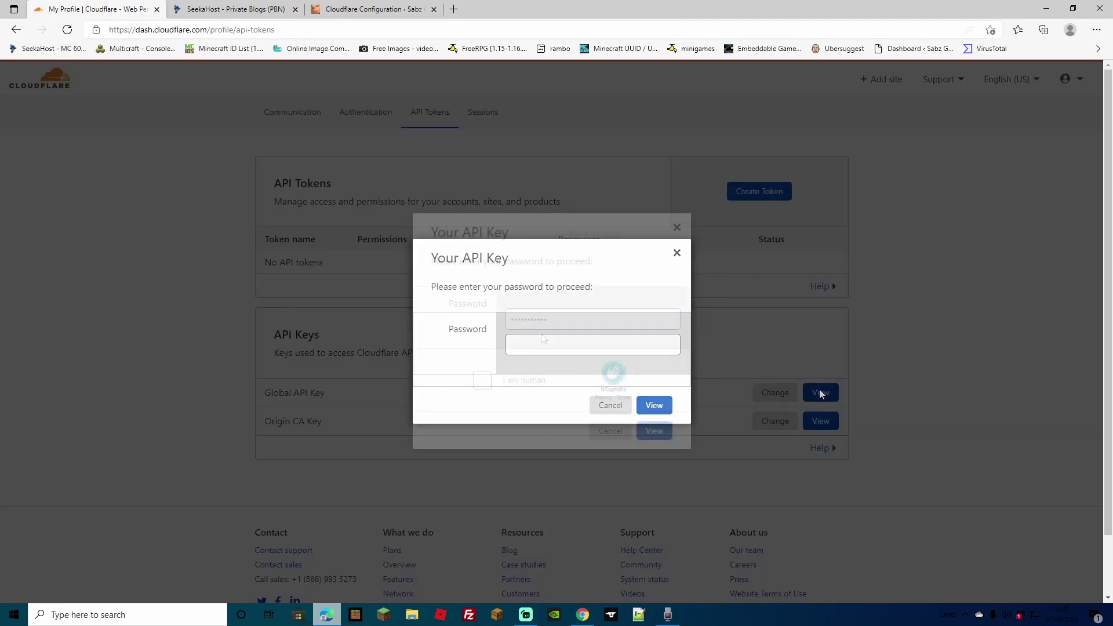
click(479, 383)
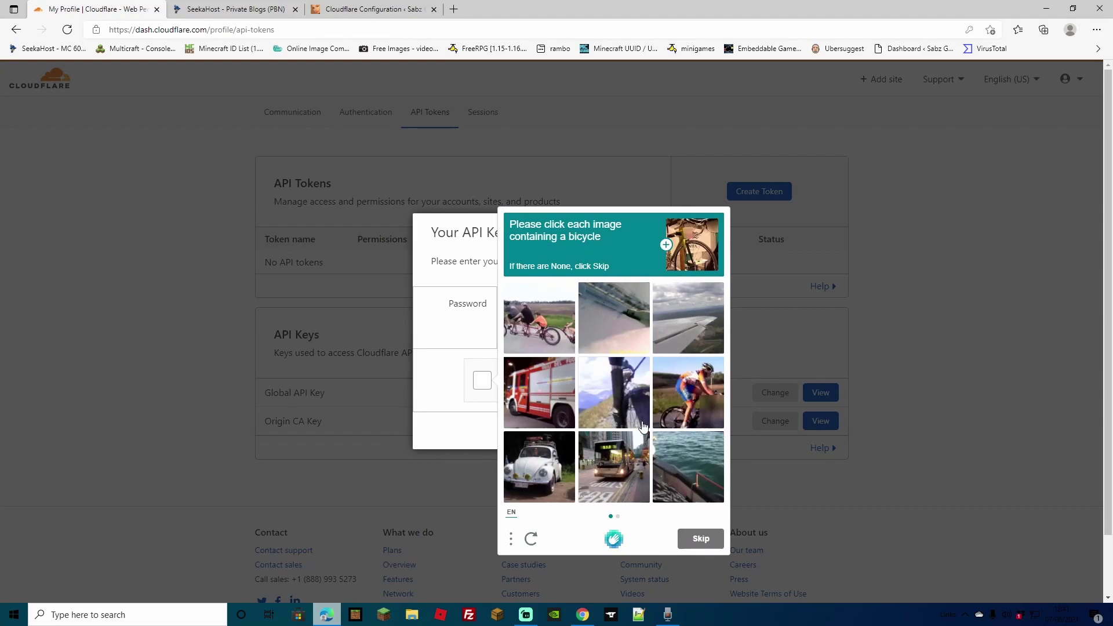
click(701, 539)
click(652, 432)
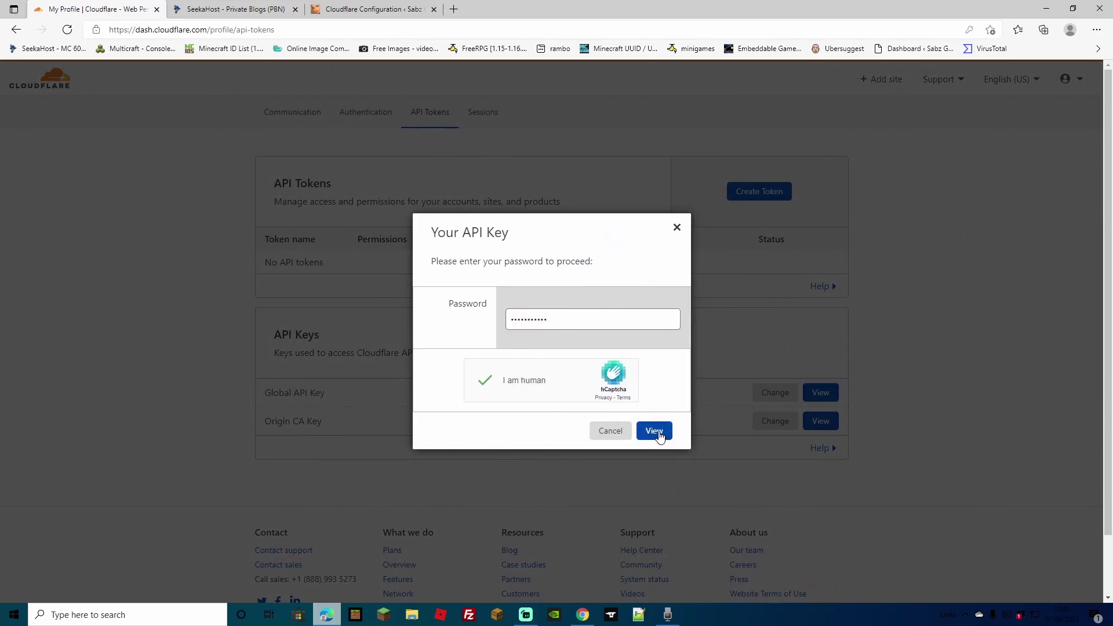
click(523, 318)
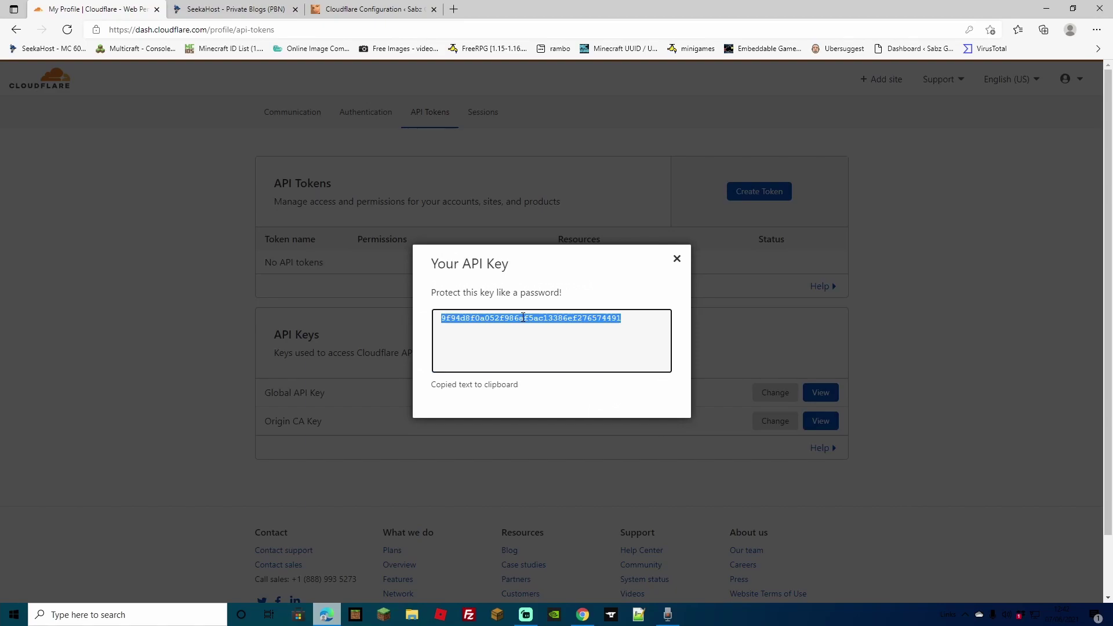
right_click(523, 318)
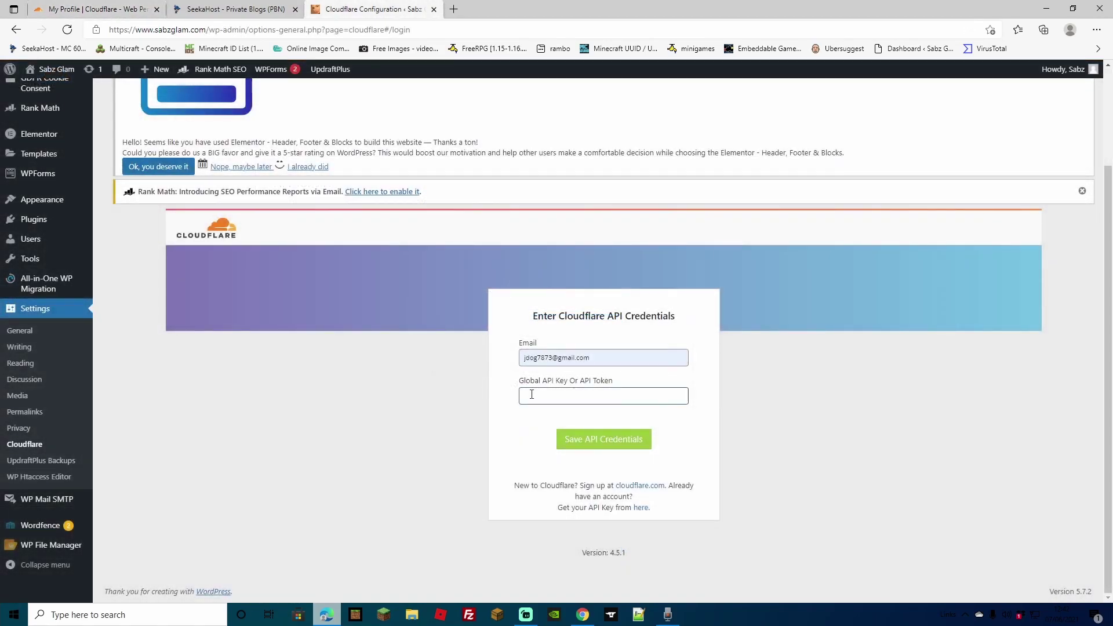
Paste the Global API Key into the Cloudflare plugin and save the API credentials
right_click(538, 398)
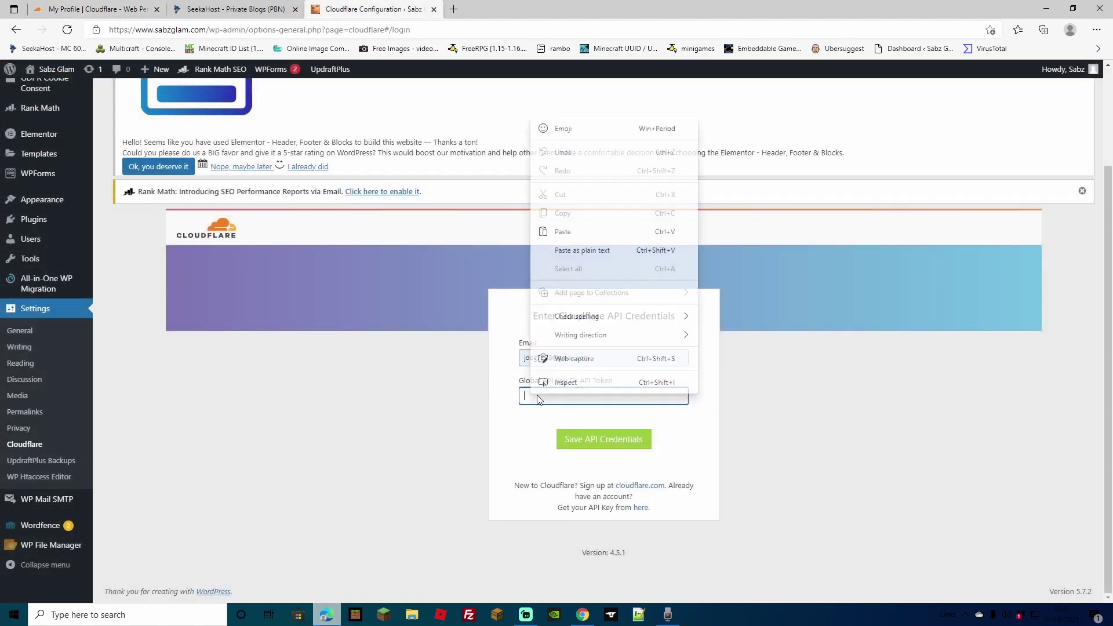
click(573, 231)
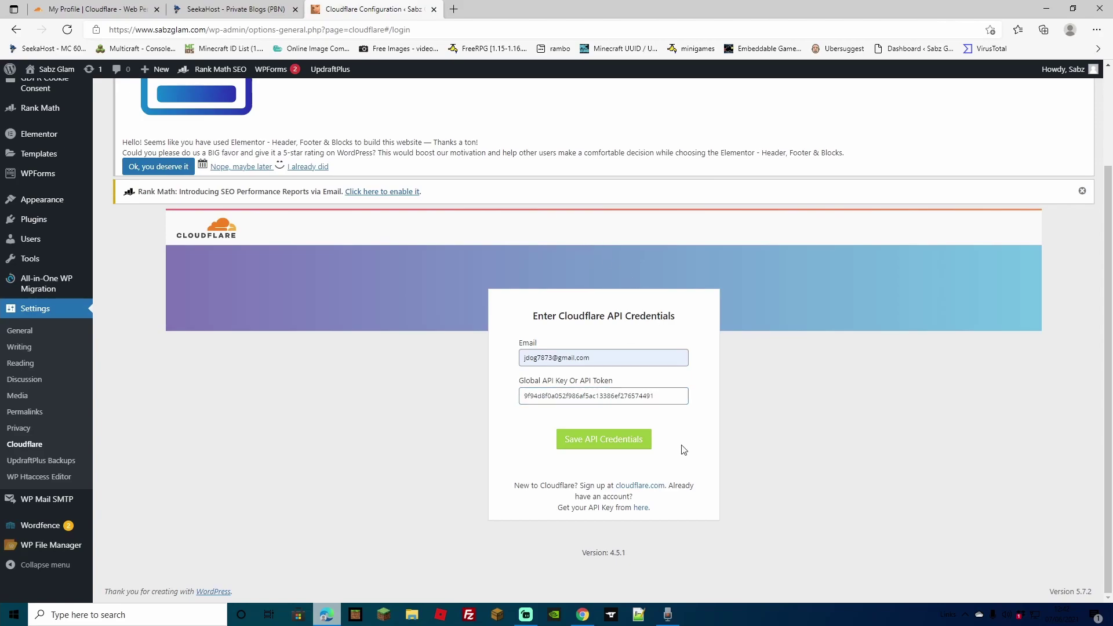
click(597, 441)
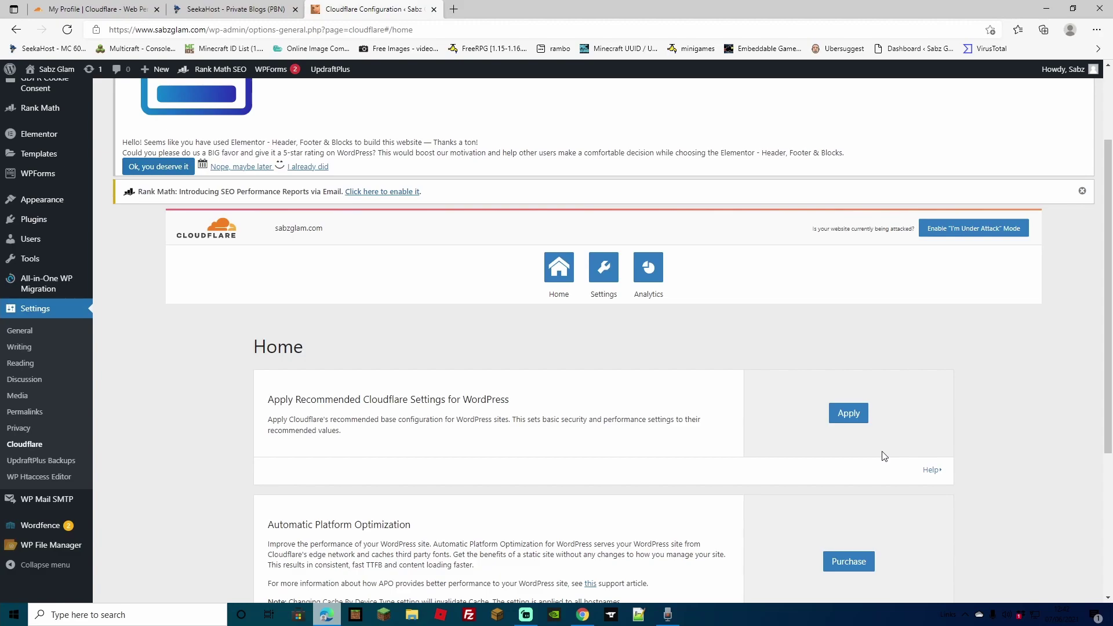
Apply Cloudflare's recommended settings for WordPress
click(854, 413)
scroll(846, 429, down, 5)
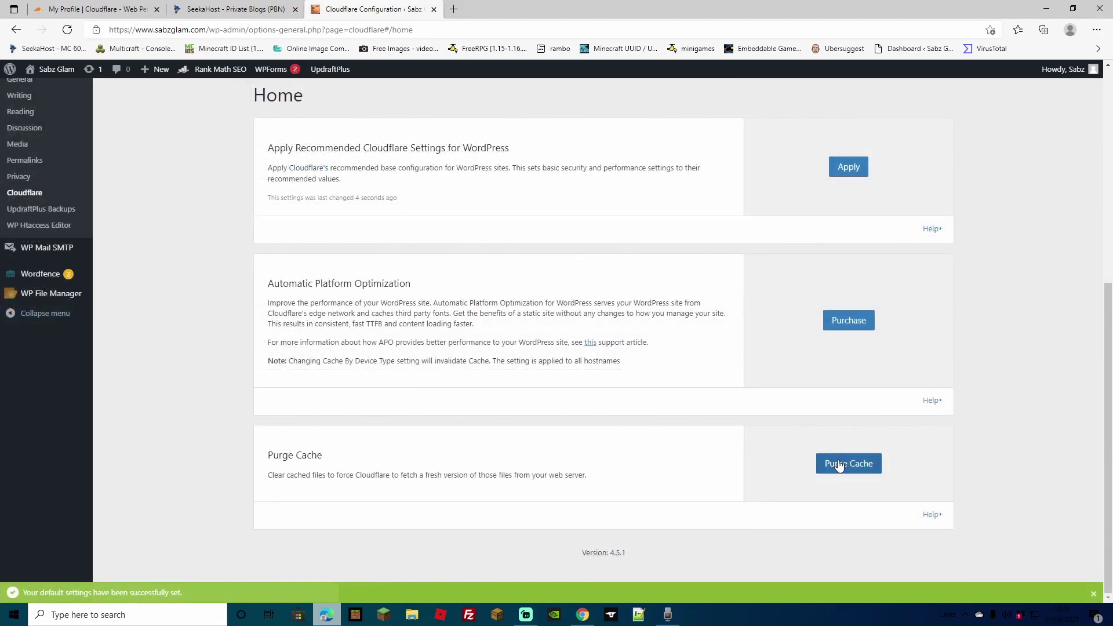
scroll(875, 443, up, 4)
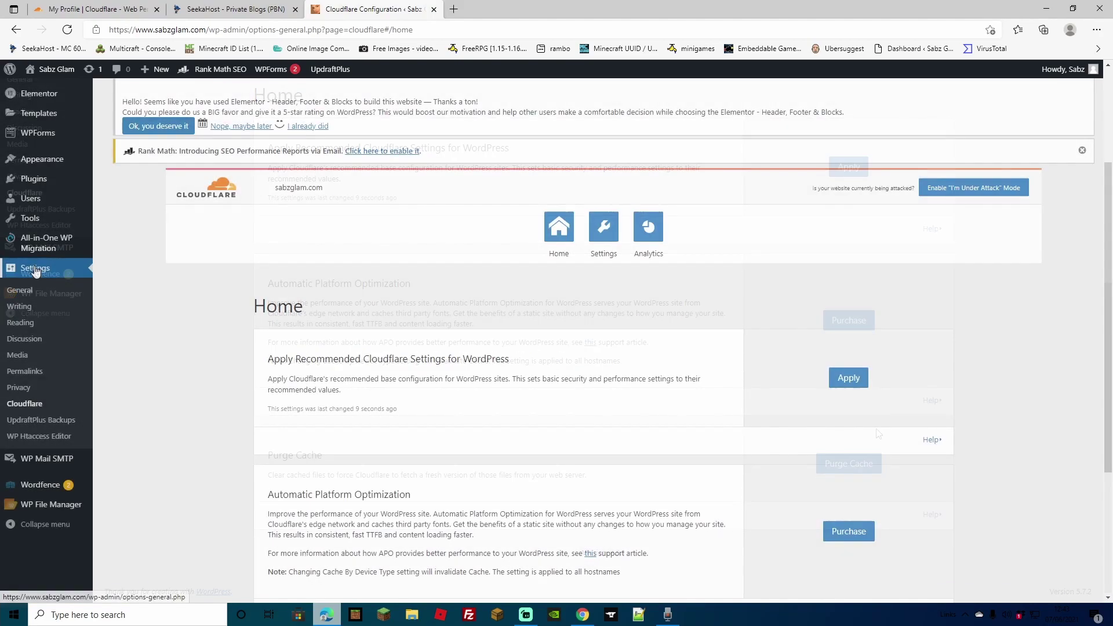
click(52, 276)
click(262, 397)
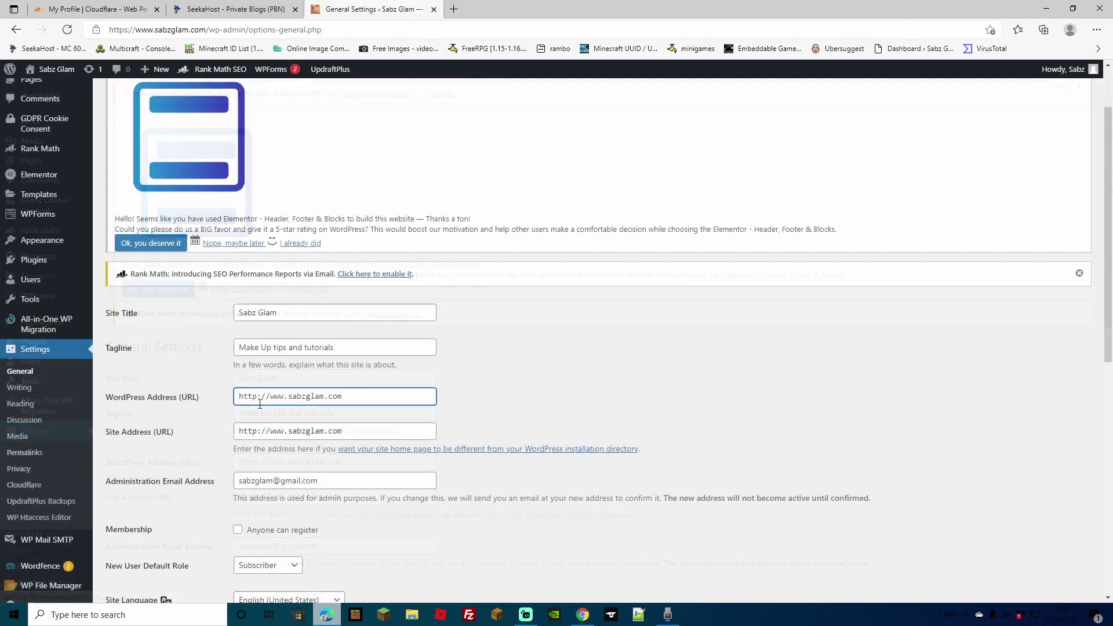
text(s)
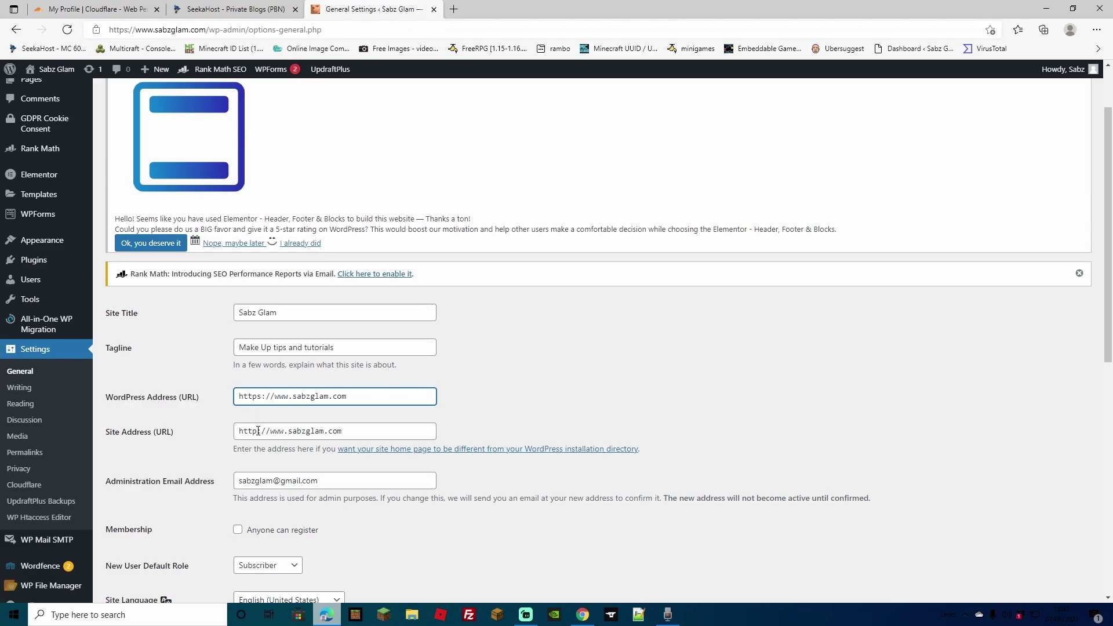
click(258, 431)
text(s)
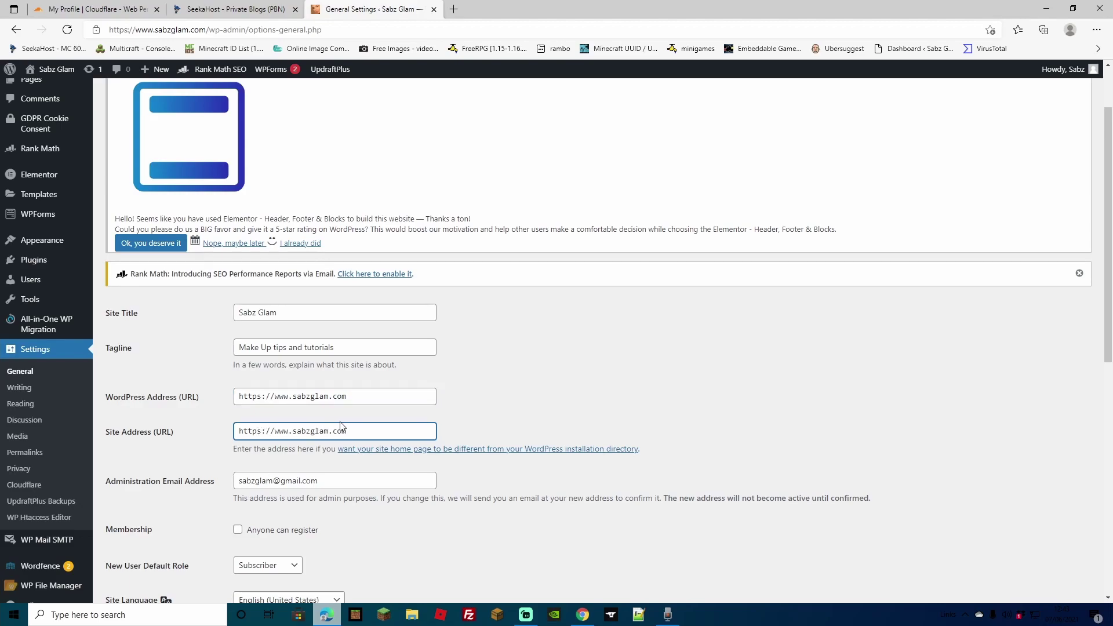
scroll(354, 412, down, 1)
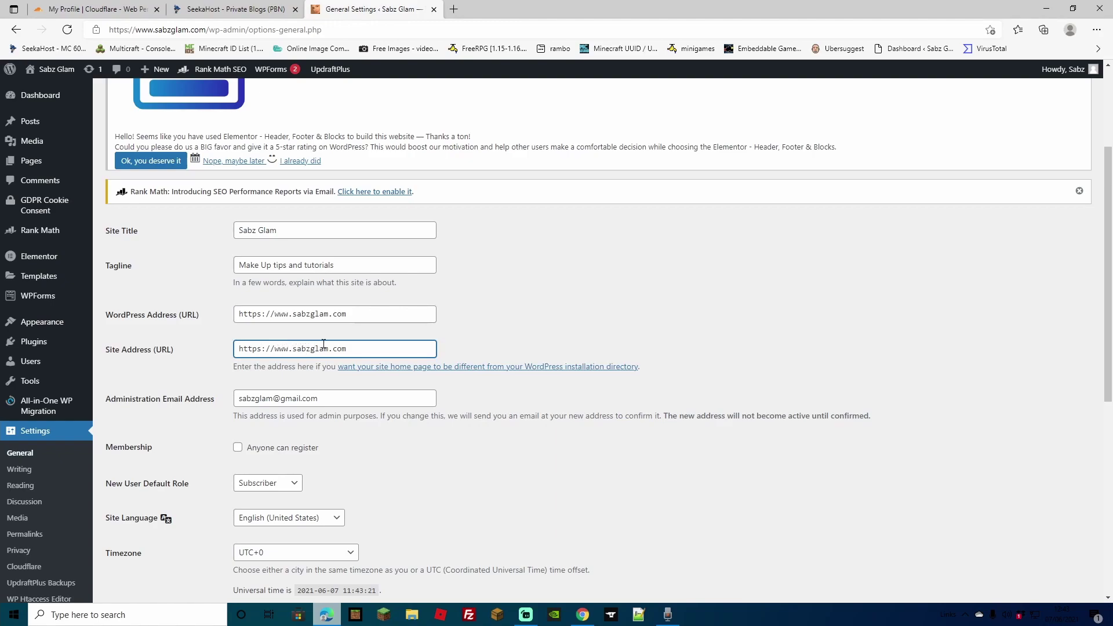
scroll(232, 441, down, 5)
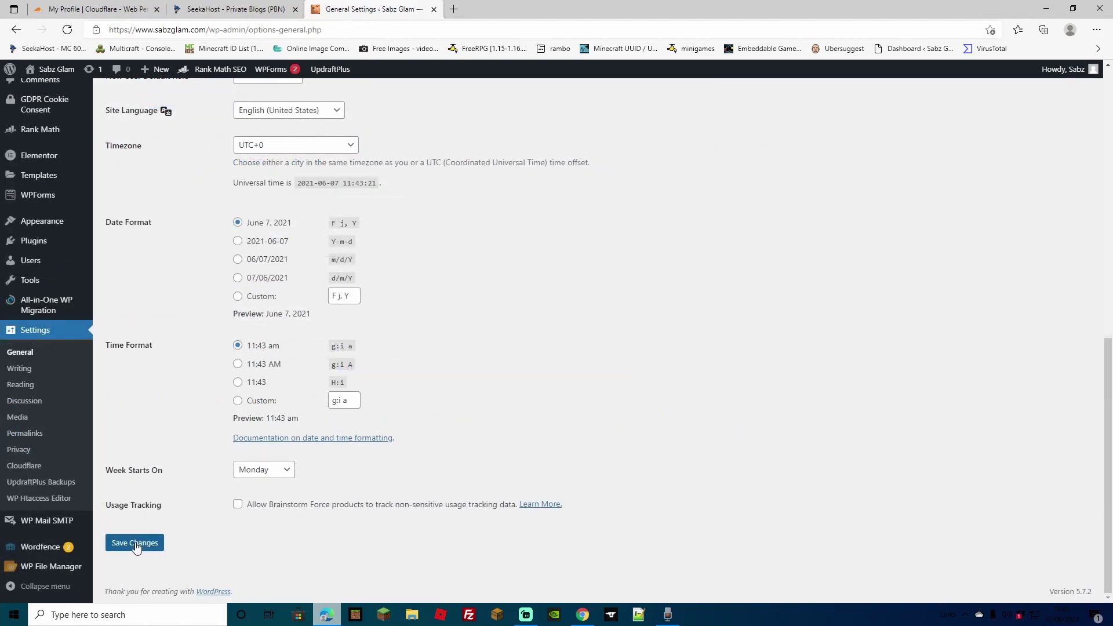
click(135, 544)
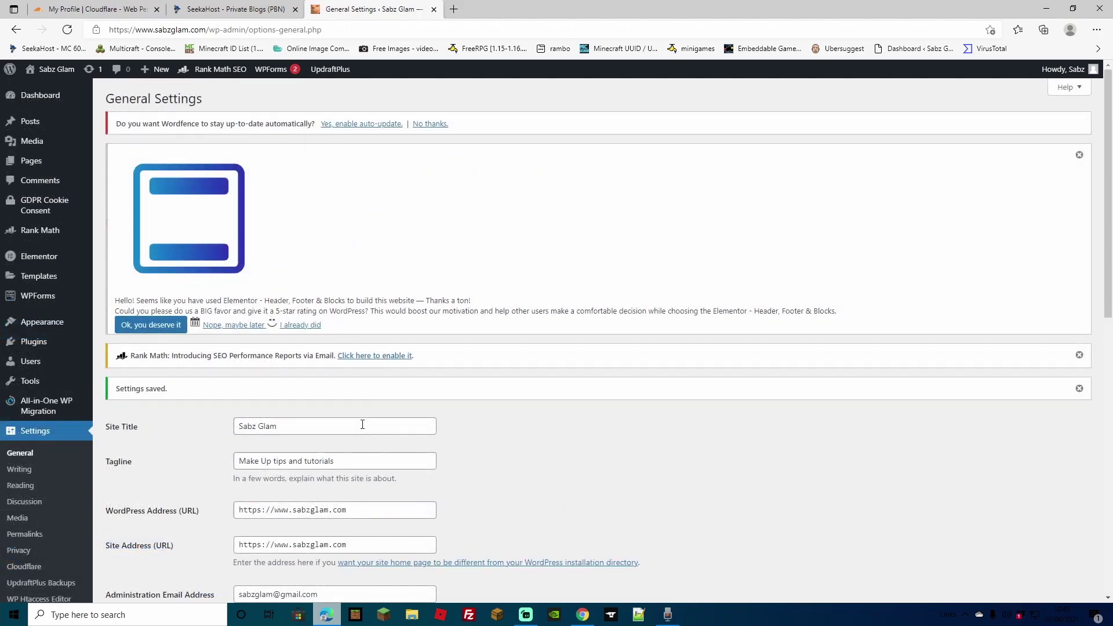